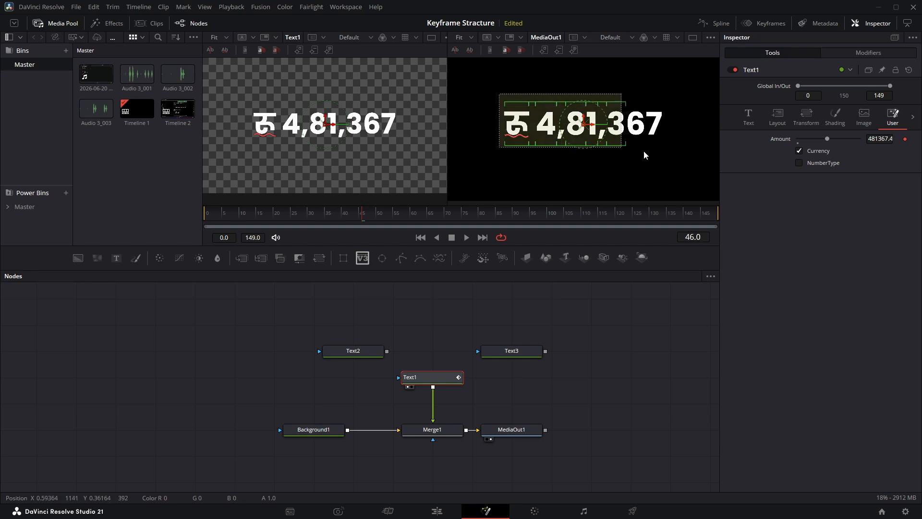
# Examine the finished currency counter: the expression and text settings of Text1 and the contents of the Text2 and Text3 nodes
pyautogui.click(669, 166)
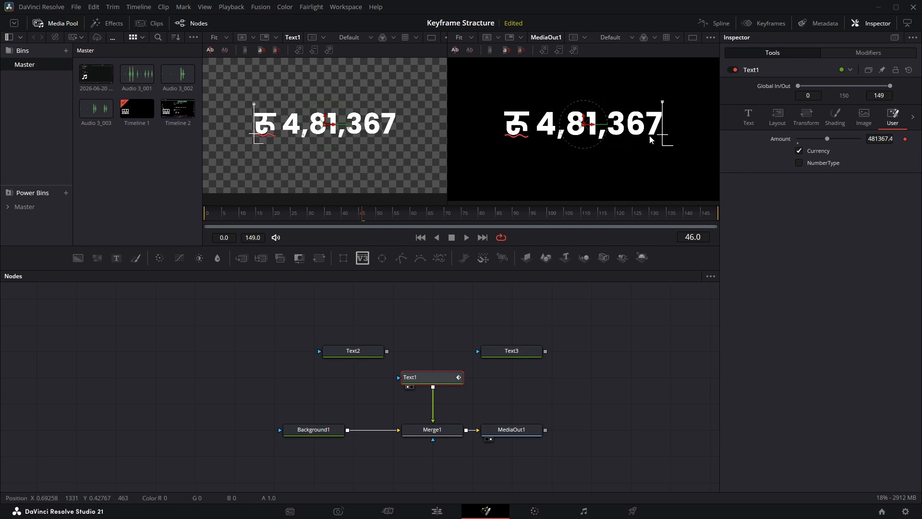
pyautogui.click(744, 124)
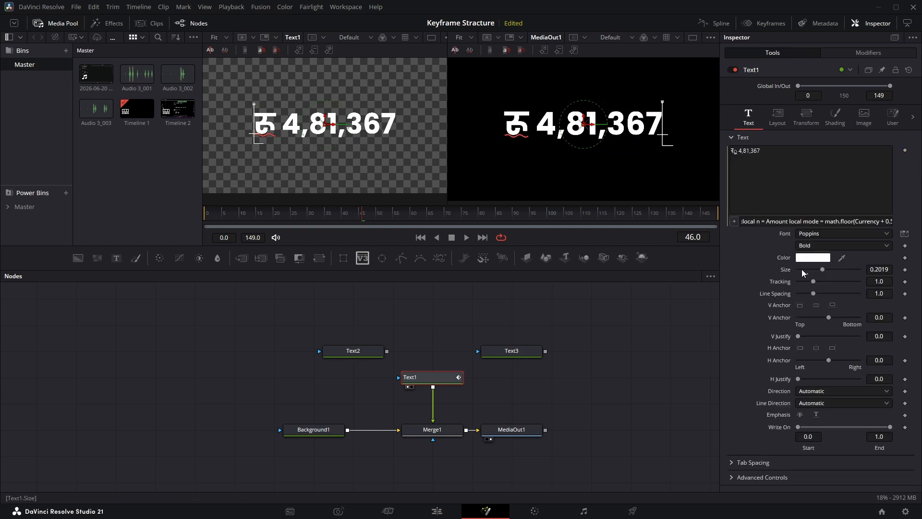
pyautogui.click(810, 259)
pyautogui.click(498, 205)
pyautogui.moveTo(498, 212)
pyautogui.mouseDown()
pyautogui.moveTo(516, 230)
pyautogui.moveTo(498, 202)
pyautogui.mouseUp()
pyautogui.click(507, 344)
pyautogui.click(352, 351)
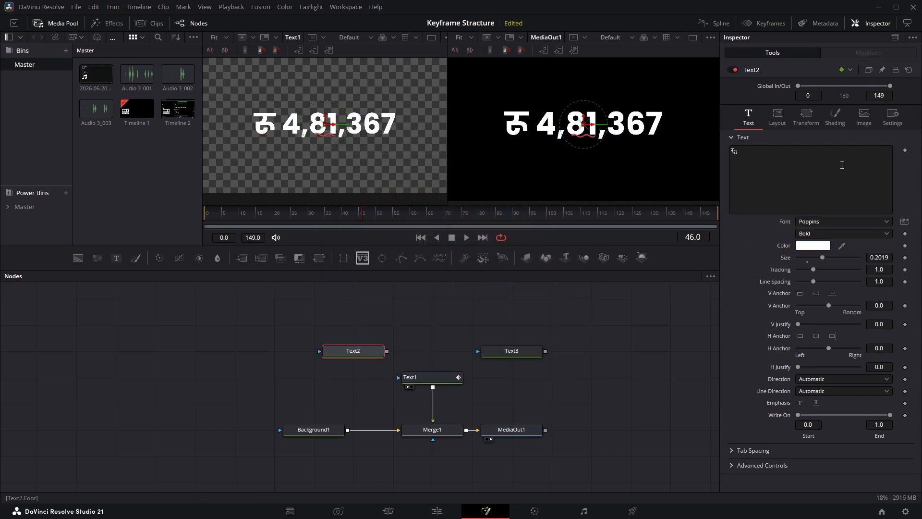
pyautogui.click(504, 354)
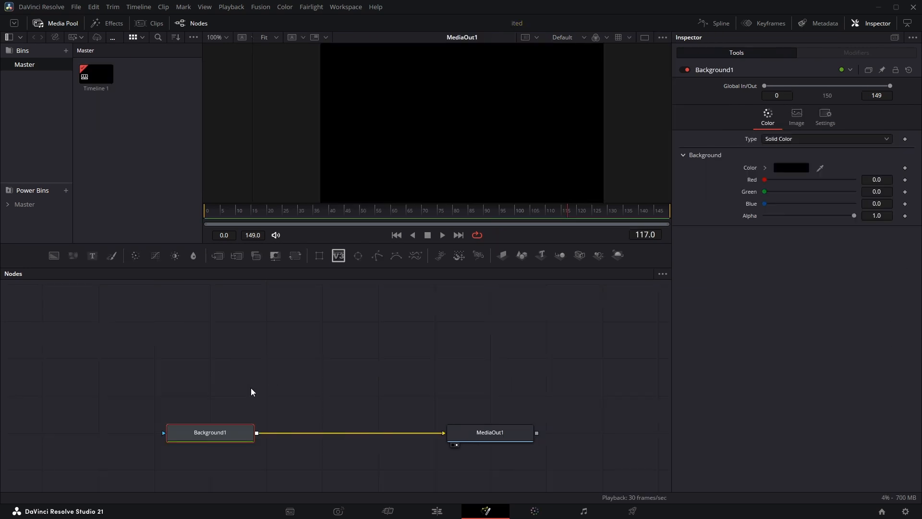
pyautogui.moveTo(109, 379); pyautogui.dragTo(463, 456)
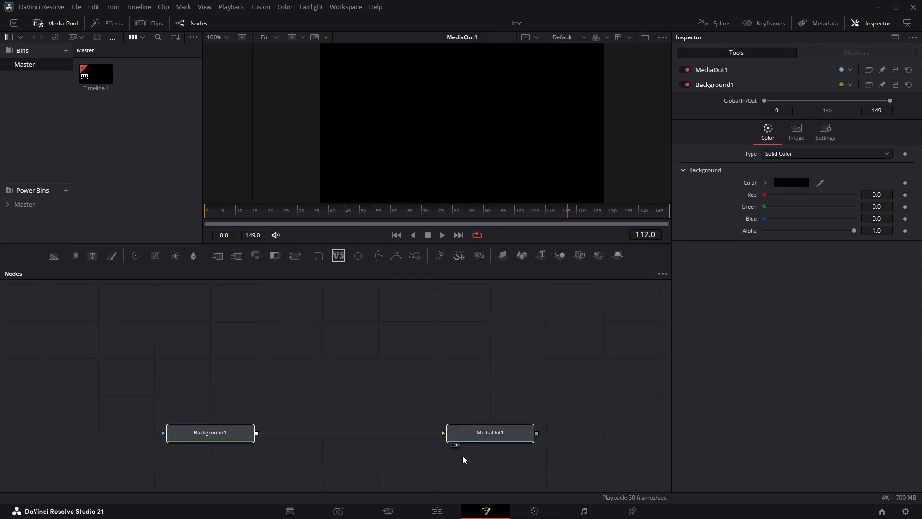
pyautogui.moveTo(122, 395); pyautogui.dragTo(249, 458)
pyautogui.moveTo(422, 386); pyautogui.dragTo(509, 420)
pyautogui.moveTo(447, 398); pyautogui.dragTo(566, 453)
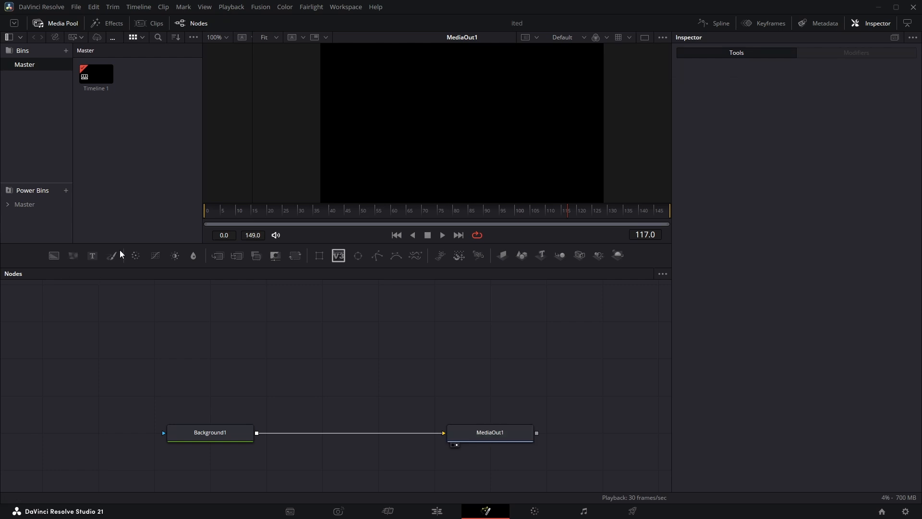
# Add two text nodes above the Background1–MediaOut1 chain and rename the second one Text2
pyautogui.moveTo(92, 259); pyautogui.dragTo(372, 373)
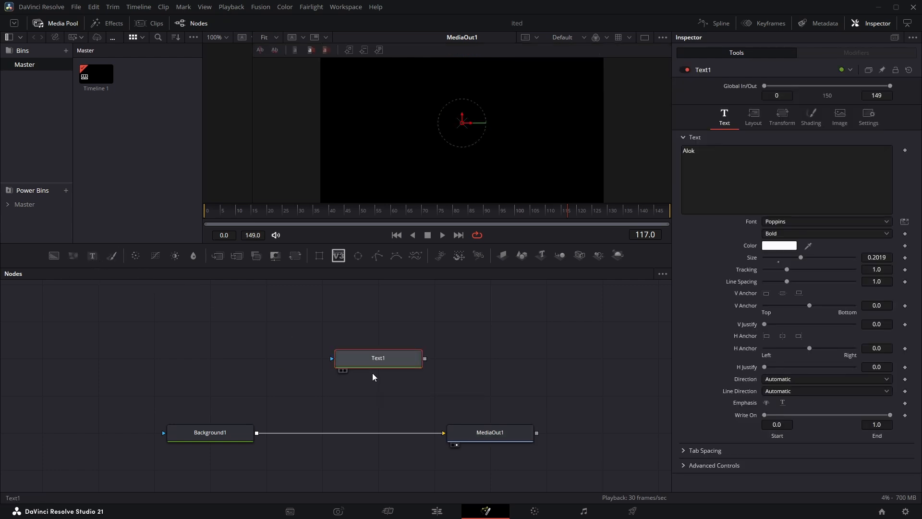
pyautogui.moveTo(89, 256); pyautogui.dragTo(204, 326)
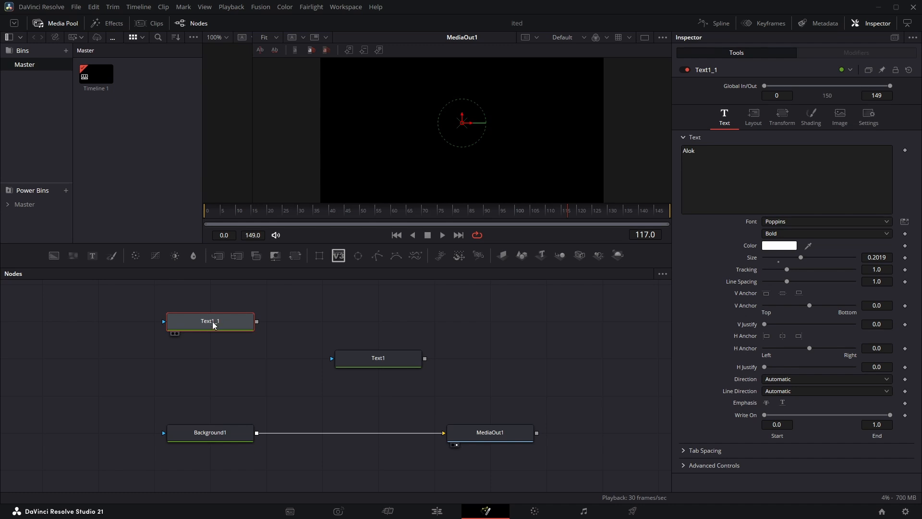
pyautogui.press('F2')
pyautogui.press('BackSpace')
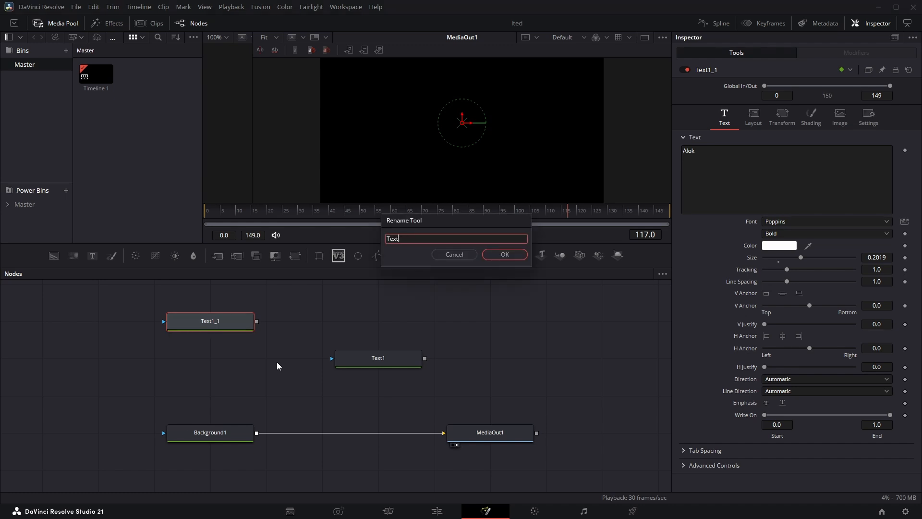
pyautogui.write('2')
pyautogui.press('Return')
# Add a third text node, rename it Text3, and arrange Text2 and Text3 on either side above Text1
pyautogui.moveTo(96, 259); pyautogui.dragTo(341, 316)
pyautogui.press('F2')
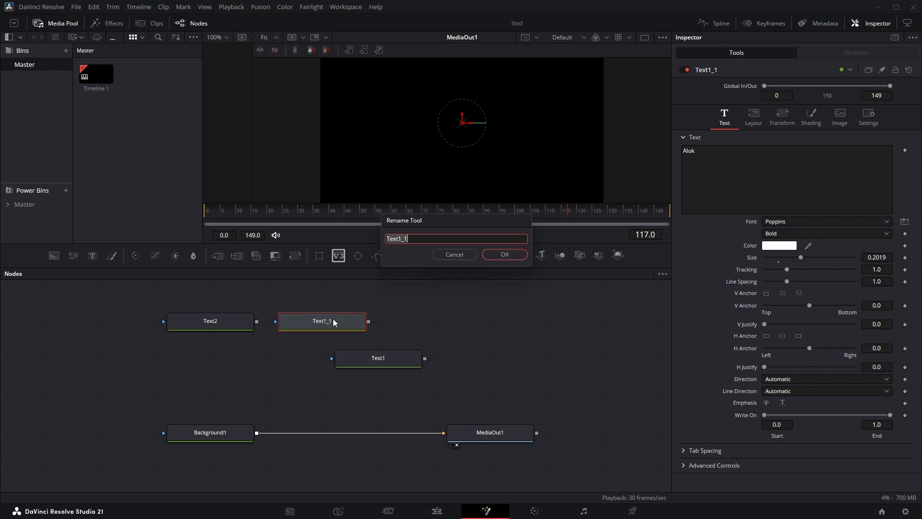
pyautogui.press('Right')
pyautogui.press('BackSpace')
pyautogui.press('BackSpace')
pyautogui.press('BackSpace')
pyautogui.write('2')
pyautogui.click(505, 254)
pyautogui.moveTo(326, 321); pyautogui.dragTo(486, 326)
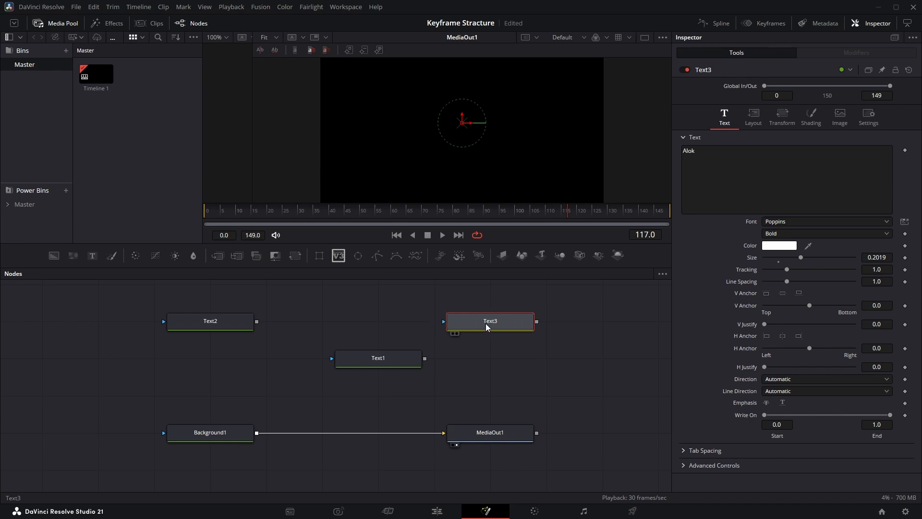
pyautogui.moveTo(210, 322); pyautogui.dragTo(264, 322)
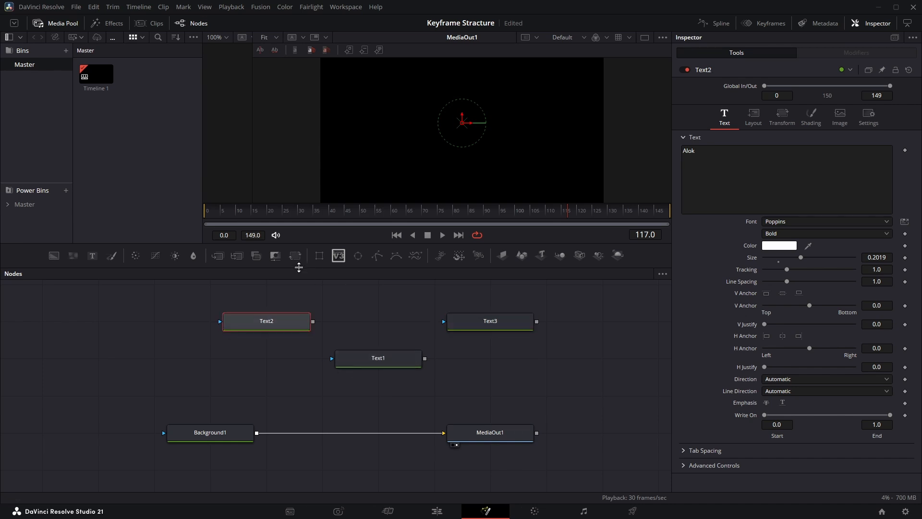
pyautogui.click(348, 320)
# Switch to Visual Studio Code, copy the entire script that begins with ":local n = Amount", and return to DaVinci Resolve
pyautogui.hotkey('alt', 'Tab')
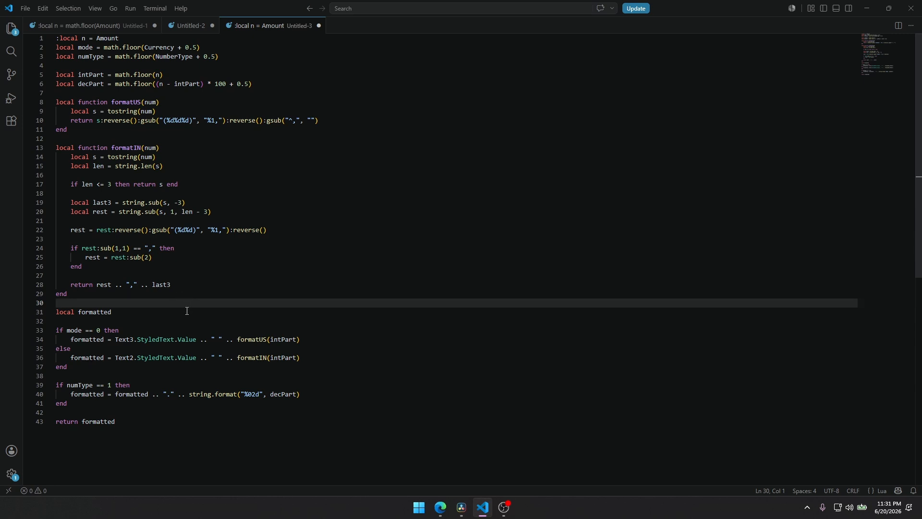
pyautogui.moveTo(144, 424); pyautogui.dragTo(53, 37)
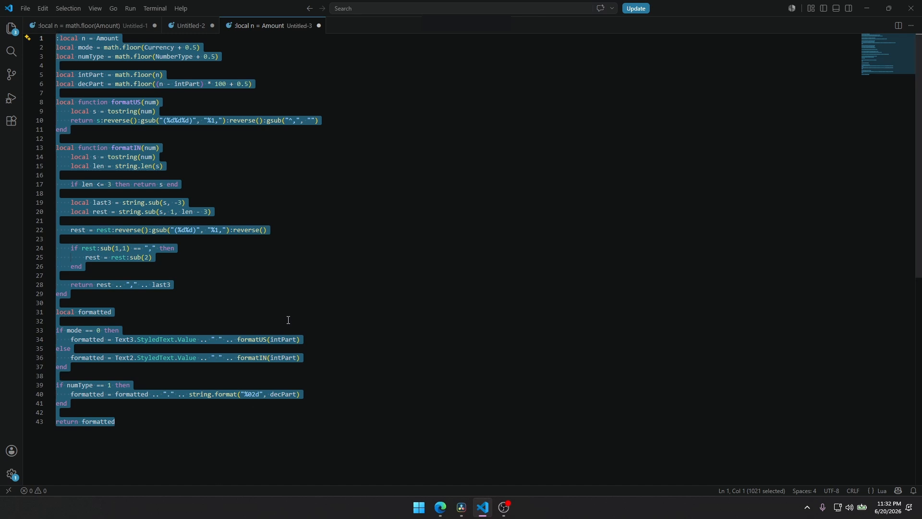
pyautogui.click(461, 507)
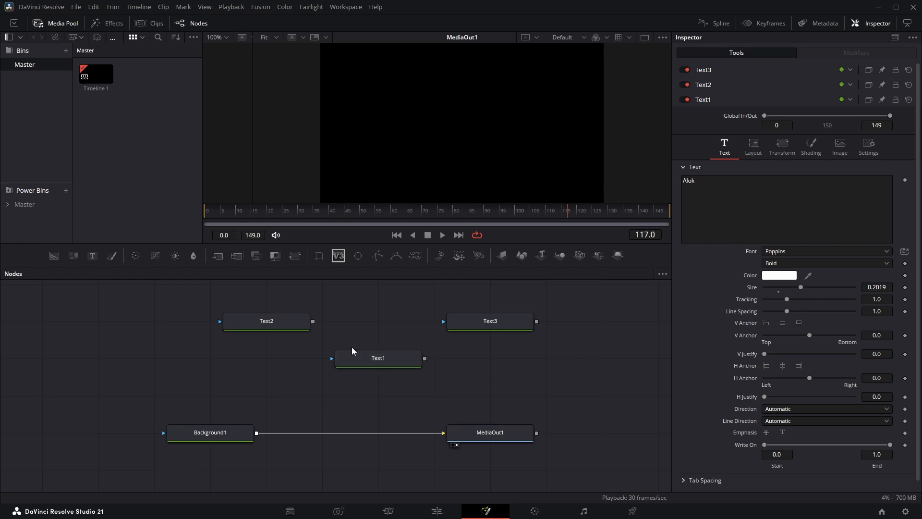
# Add an expression to Text1's text content, replace the expression with the copied script, and show Text1 in the viewer
pyautogui.click(255, 318)
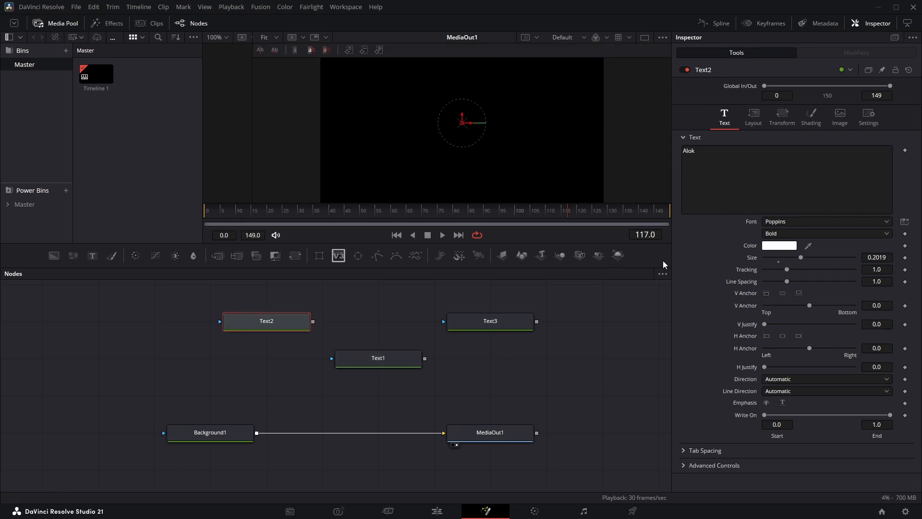
pyautogui.click(519, 318)
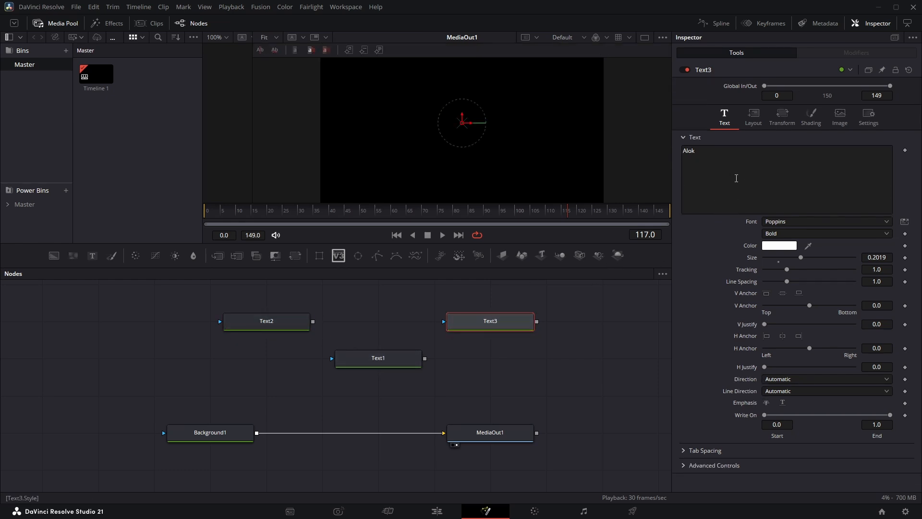
pyautogui.click(378, 360)
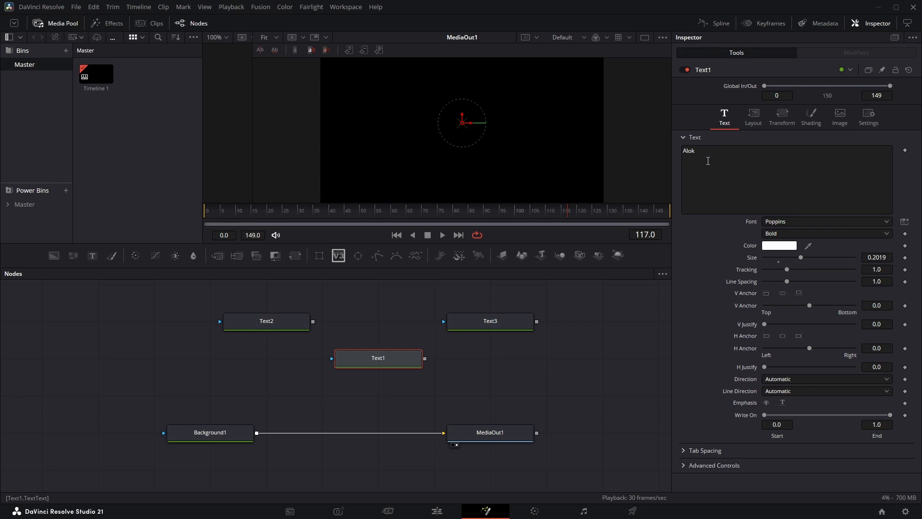
pyautogui.rightClick(707, 162)
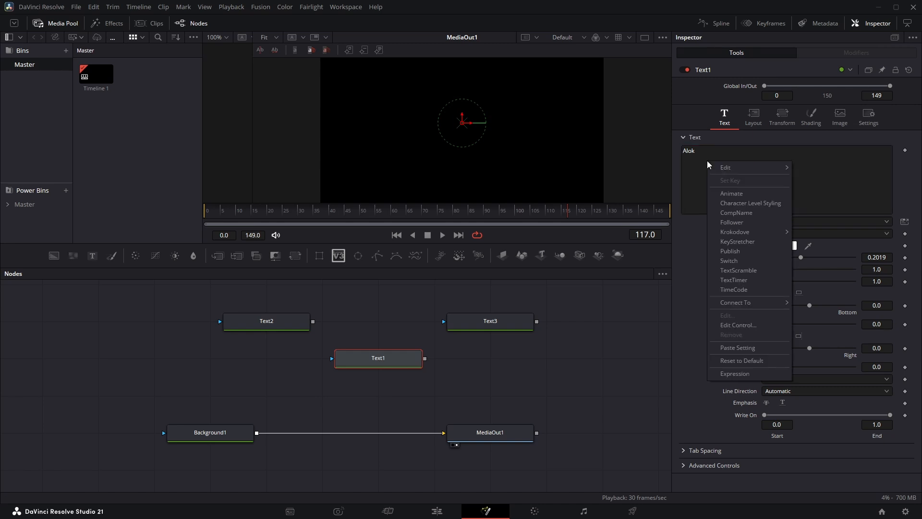
pyautogui.click(732, 374)
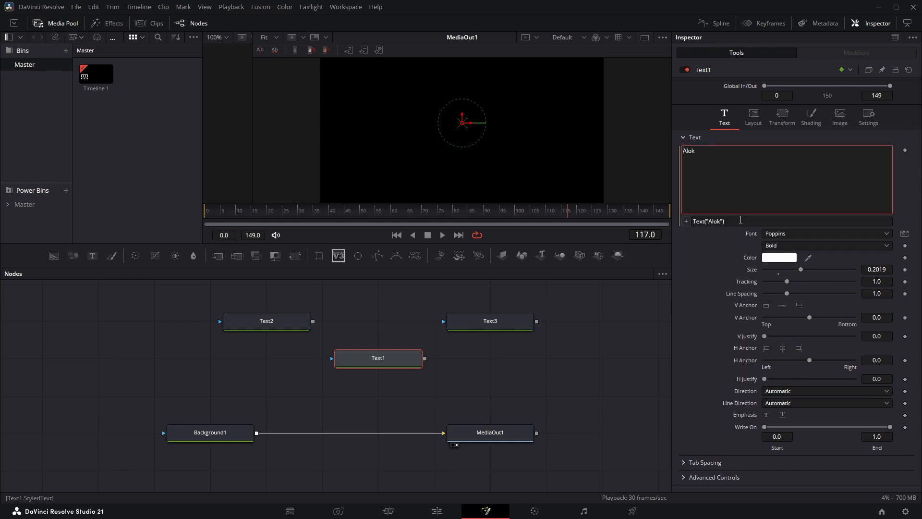
pyautogui.moveTo(740, 220); pyautogui.dragTo(646, 218)
pyautogui.hotkey('ctrl', 'v')
pyautogui.click(374, 353)
pyautogui.press('2')
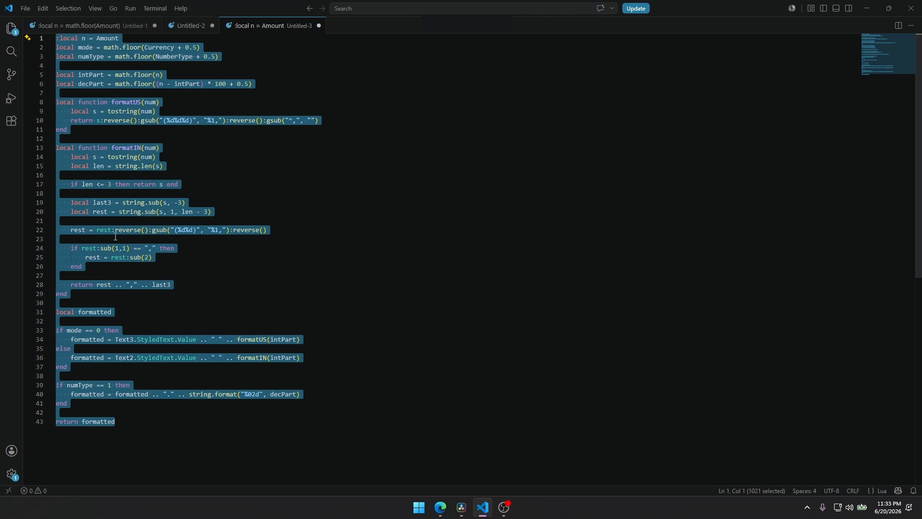
# Switch to Visual Studio Code, copy the variable name Amount from the script's first line, and return to DaVinci Resolve
pyautogui.click(161, 96)
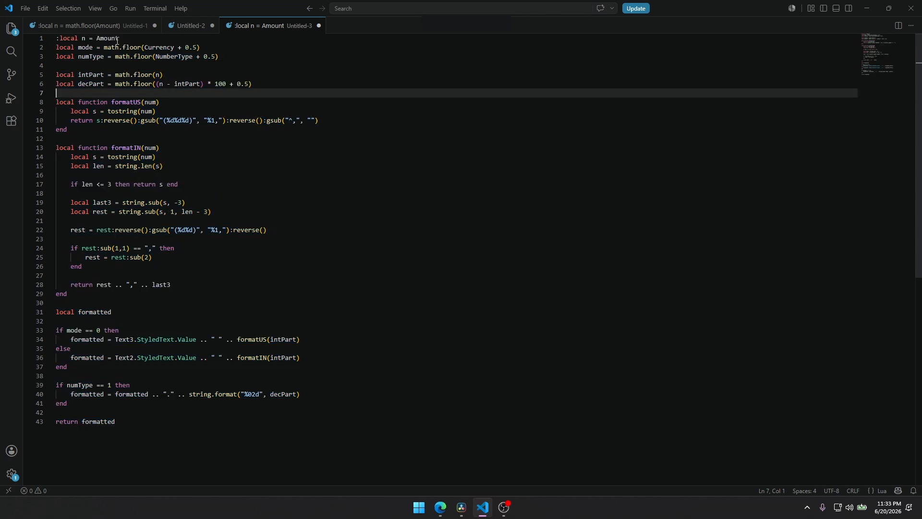
pyautogui.moveTo(118, 39); pyautogui.dragTo(97, 38)
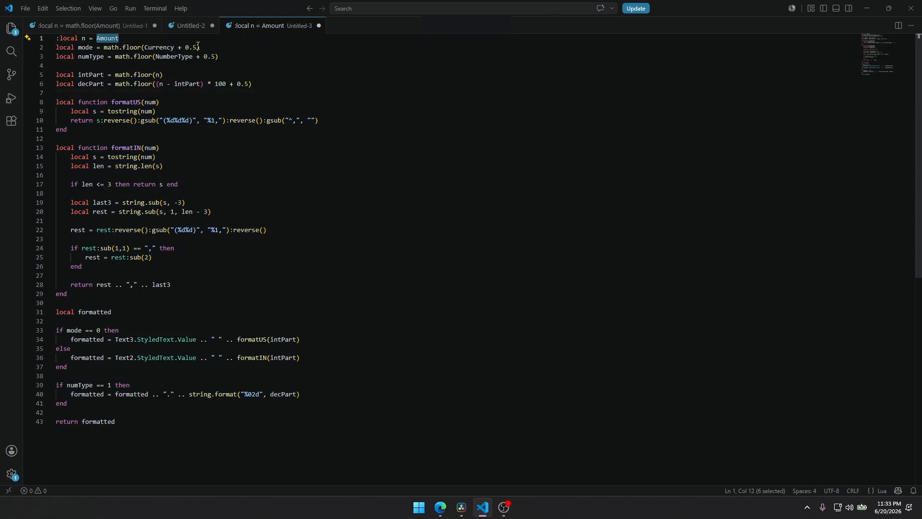
pyautogui.moveTo(175, 47); pyautogui.dragTo(97, 38)
pyautogui.hotkey('ctrl', 'c')
pyautogui.click(465, 512)
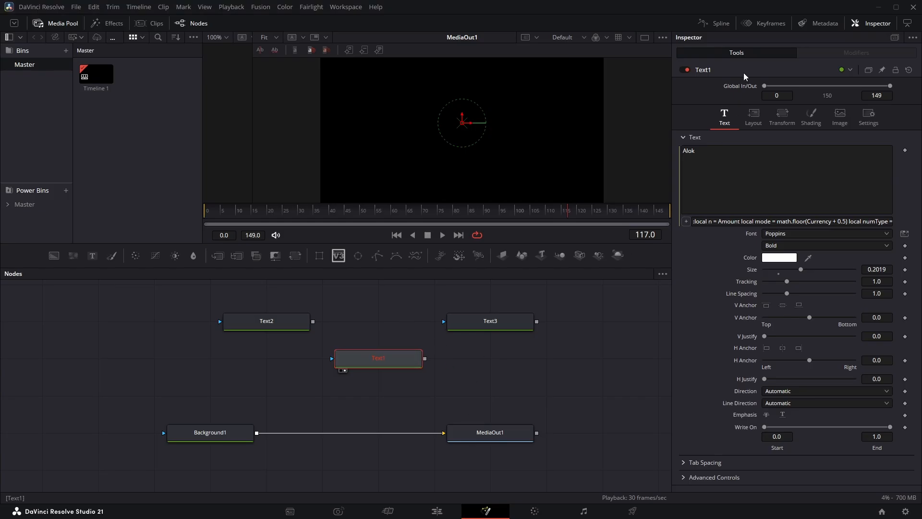
# Start a new custom control for Text1 and name it Amount, checking the name against the script in Visual Studio Code
pyautogui.rightClick(721, 68)
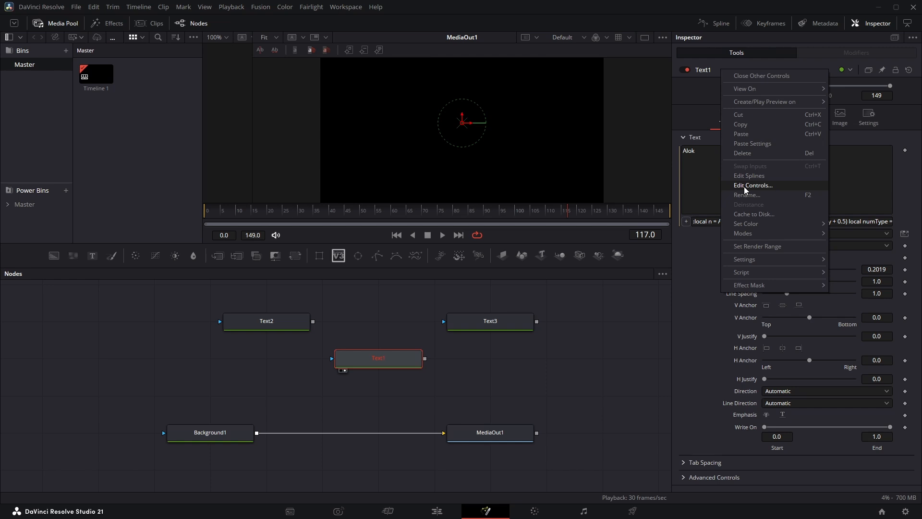
pyautogui.click(745, 185)
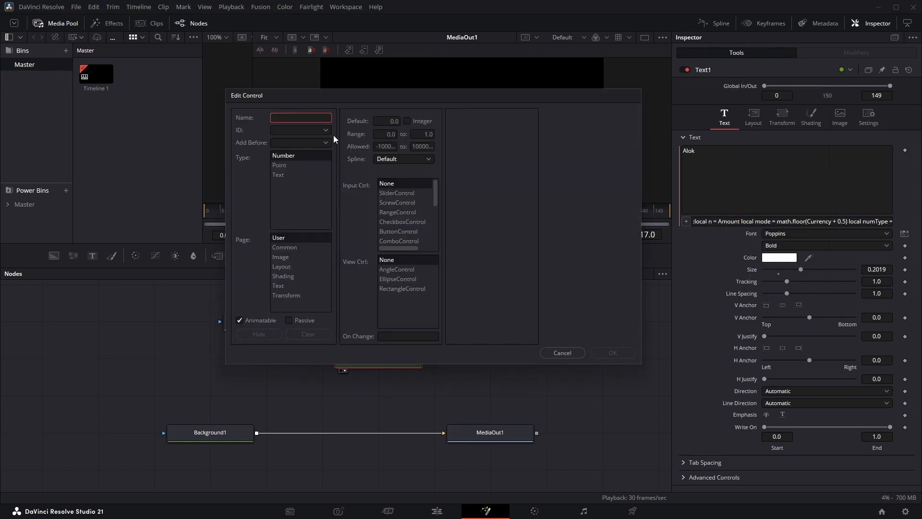
pyautogui.hotkey('ctrl', 'v')
pyautogui.click(419, 507)
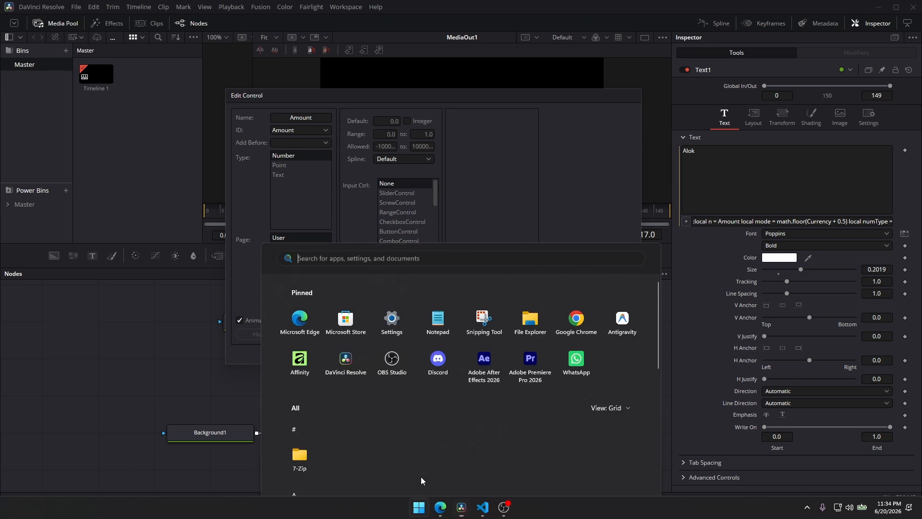
pyautogui.click(482, 507)
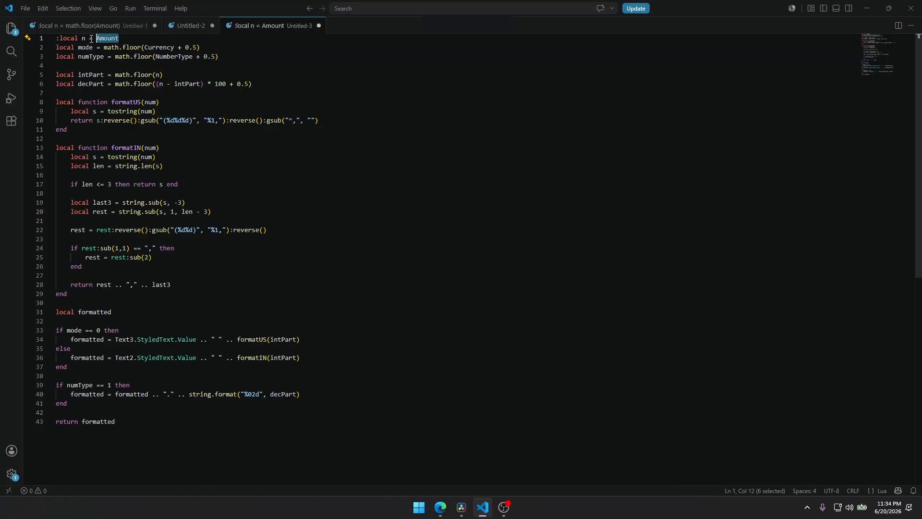
pyautogui.click(864, 9)
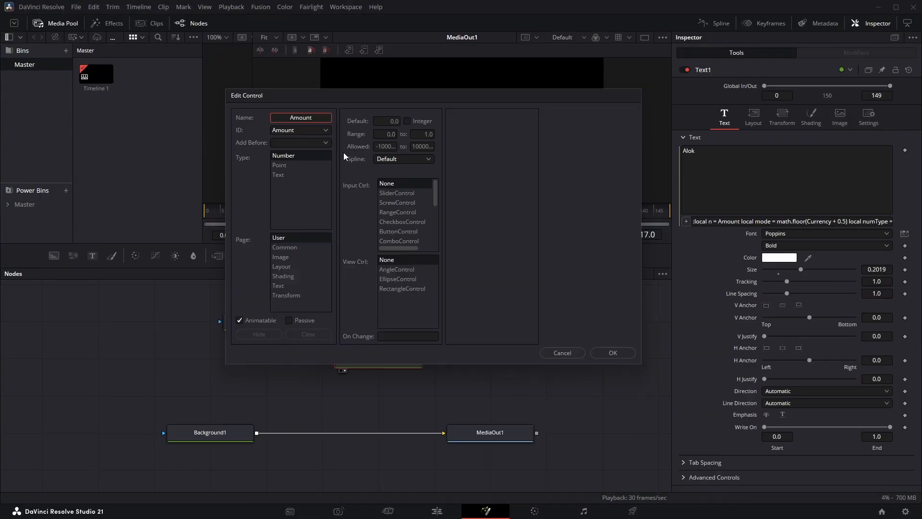
# Make Amount a SliderControl with its range's upper limit set to 99999999, and create the control on the User page
pyautogui.click(281, 212)
pyautogui.click(395, 192)
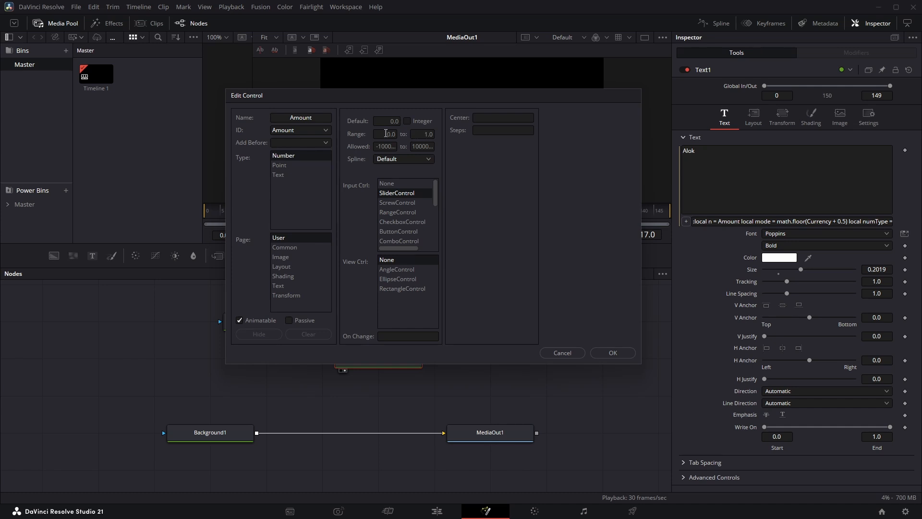
pyautogui.doubleClick(421, 135)
pyautogui.write('9999999')
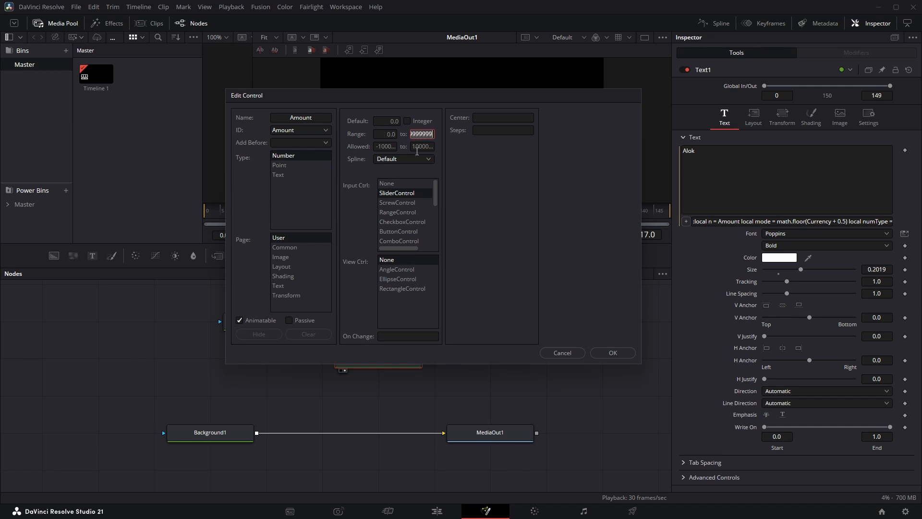
pyautogui.press('BackSpace')
pyautogui.press('BackSpace')
pyautogui.press('BackSpace')
pyautogui.press('BackSpace')
pyautogui.write('9999')
pyautogui.click(612, 353)
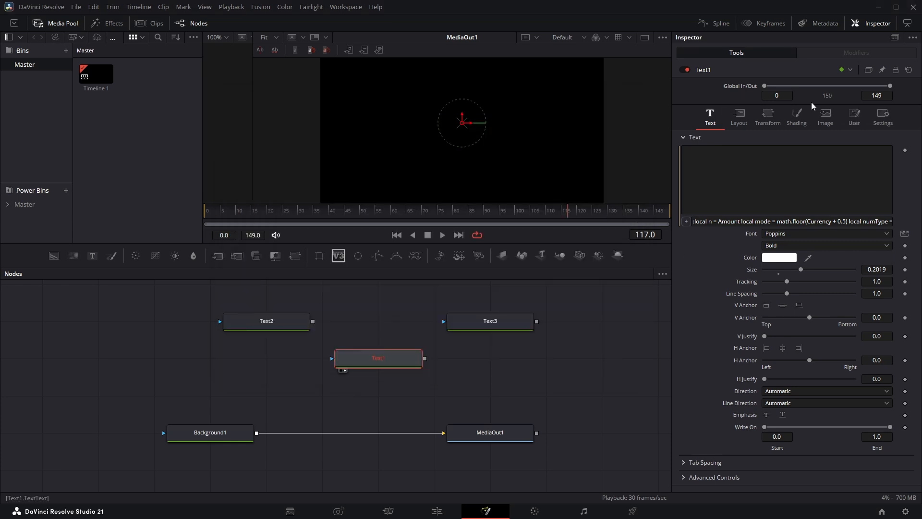
# Try out the new Amount slider on Text1 and undo the change
pyautogui.click(852, 117)
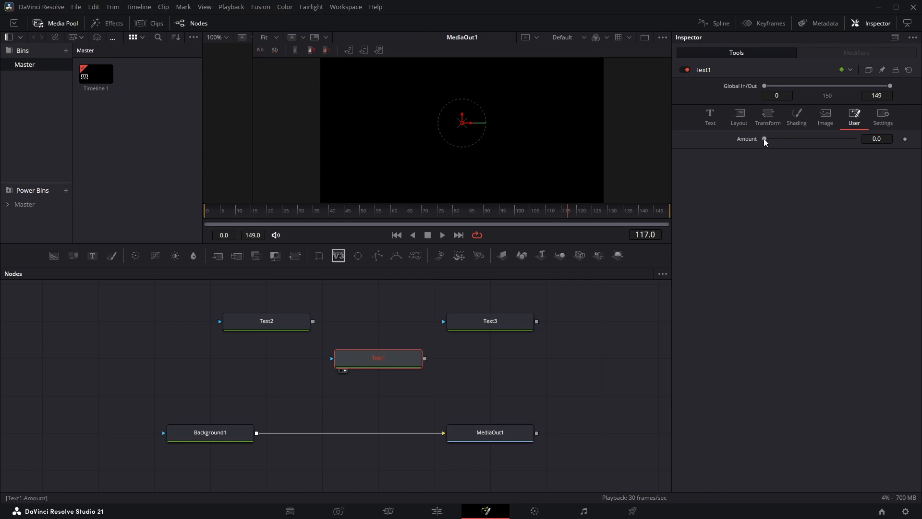
pyautogui.moveTo(764, 139); pyautogui.dragTo(803, 142)
pyautogui.hotkey('ctrl', 'z')
# Switch to Visual Studio Code, copy the variable name Currency from the script's second line, and return to DaVinci Resolve
pyautogui.press('super')
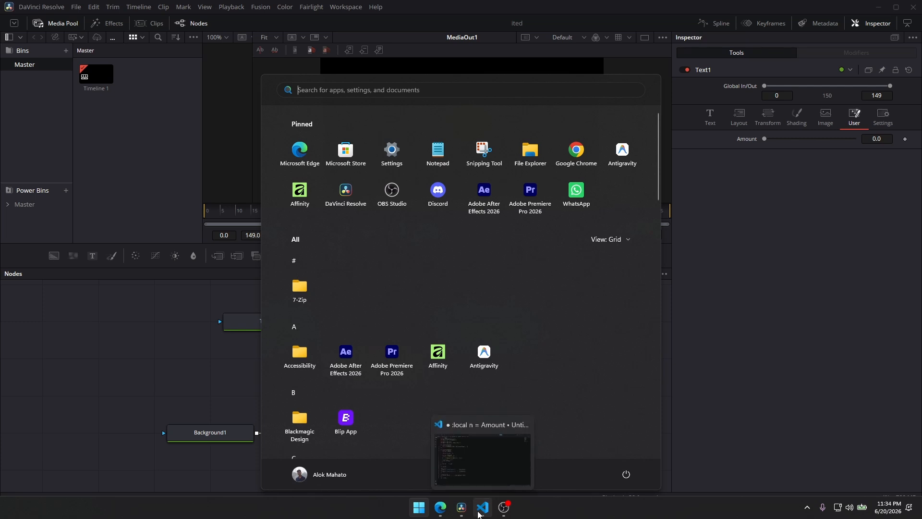
pyautogui.click(482, 508)
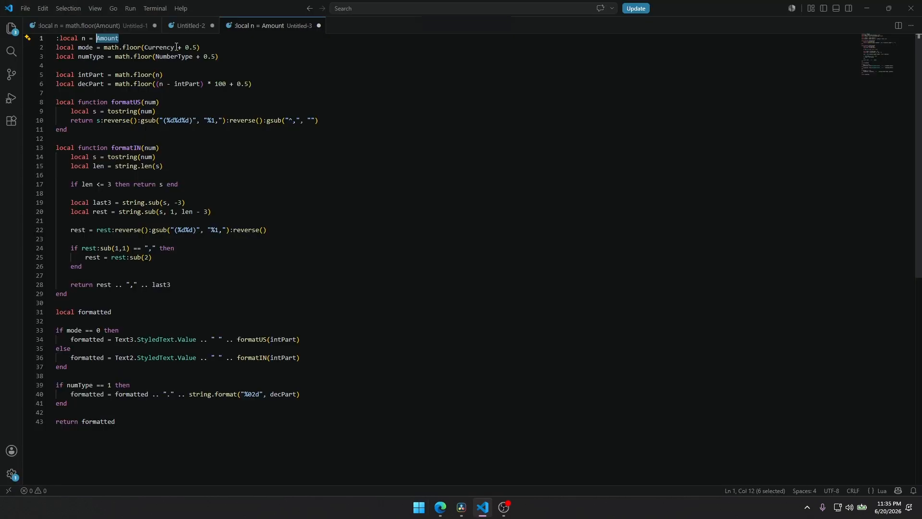
pyautogui.moveTo(174, 47); pyautogui.dragTo(147, 44)
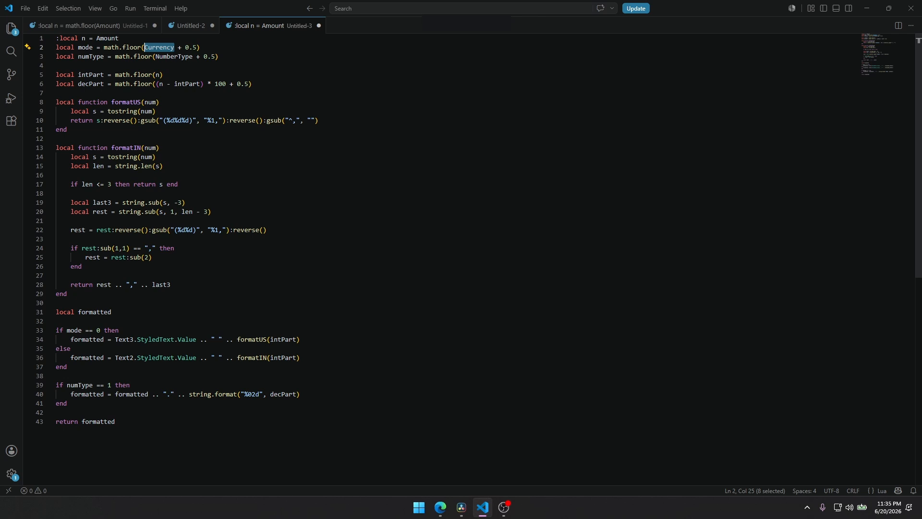
pyautogui.click(462, 507)
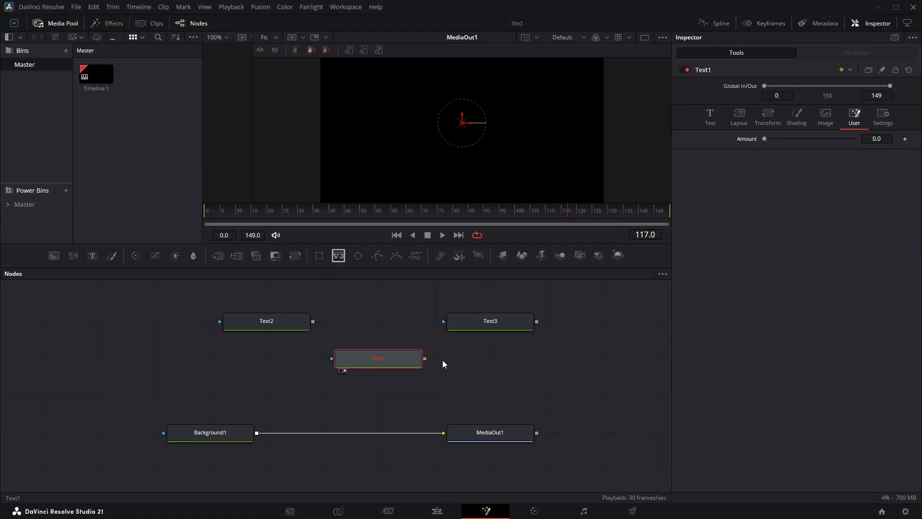
# Create a custom control for Text1 named Currency as a CheckboxControl on the User page
pyautogui.rightClick(727, 67)
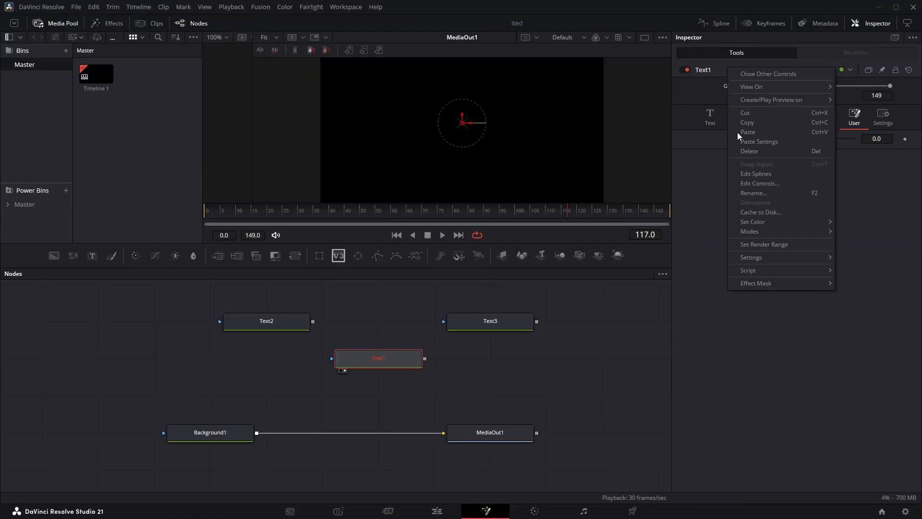
pyautogui.click(753, 183)
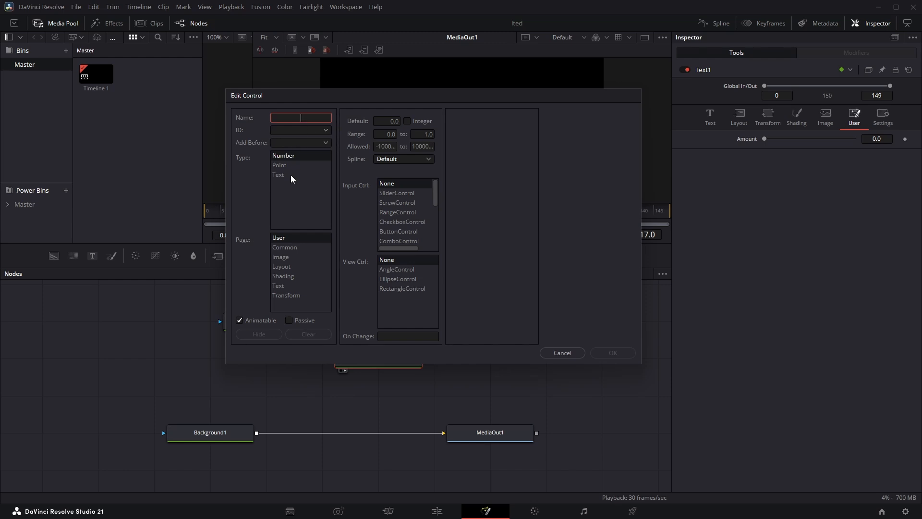
pyautogui.write('Currency')
pyautogui.press('Tab')
pyautogui.click(398, 222)
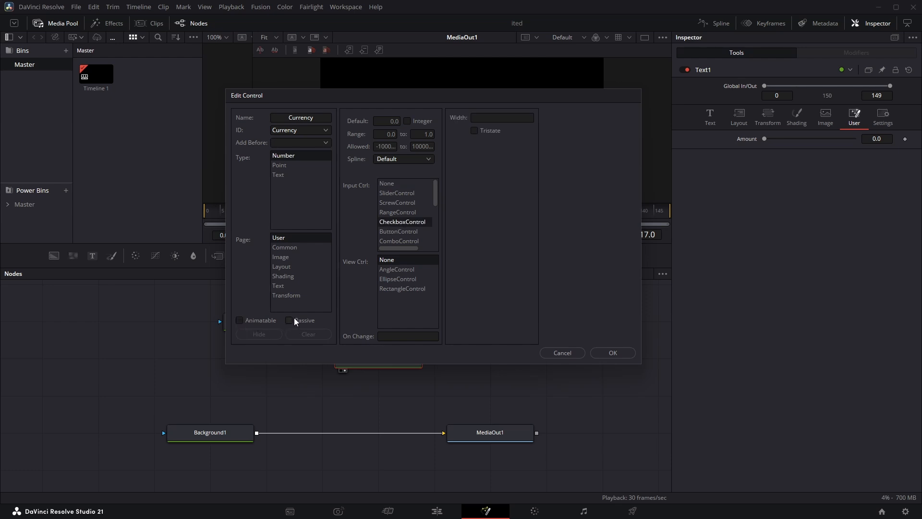
pyautogui.click(610, 353)
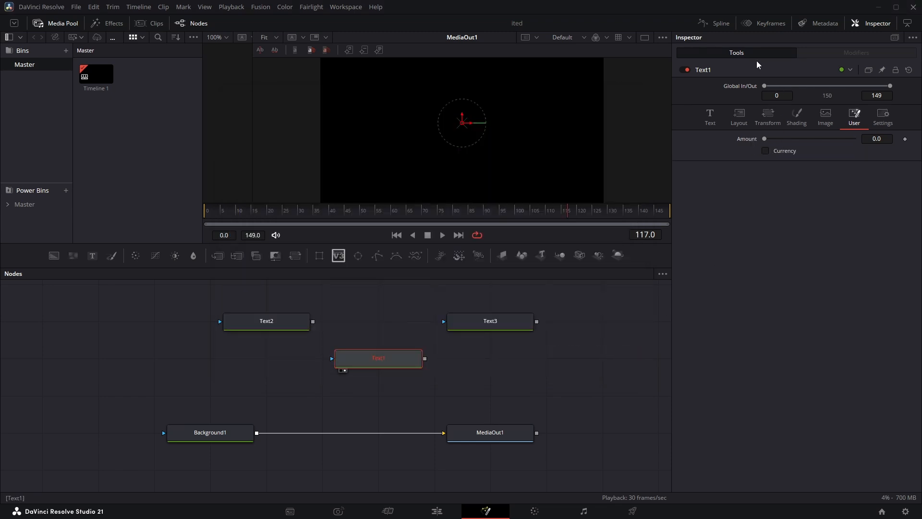
# Start another custom control for Text1, copy the variable name NumberType from the script in Visual Studio Code, and return to DaVinci Resolve
pyautogui.rightClick(730, 70)
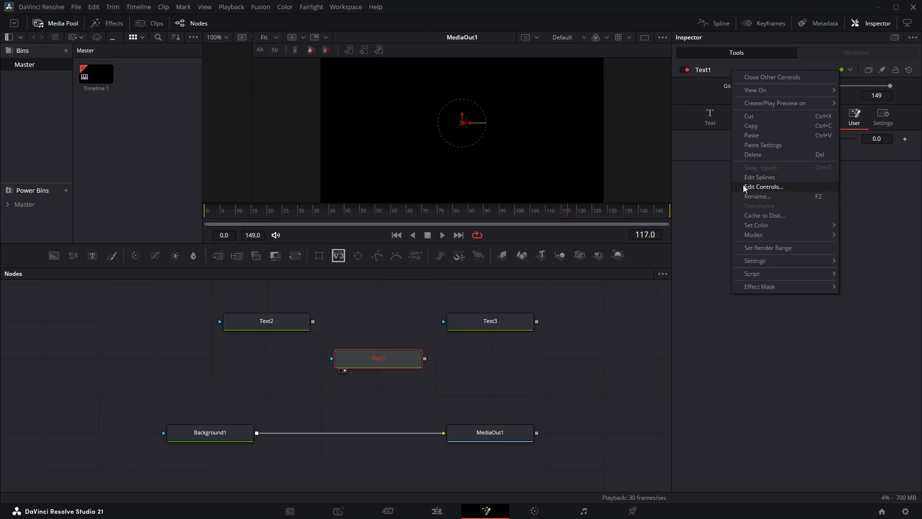
pyautogui.click(743, 186)
pyautogui.press('super')
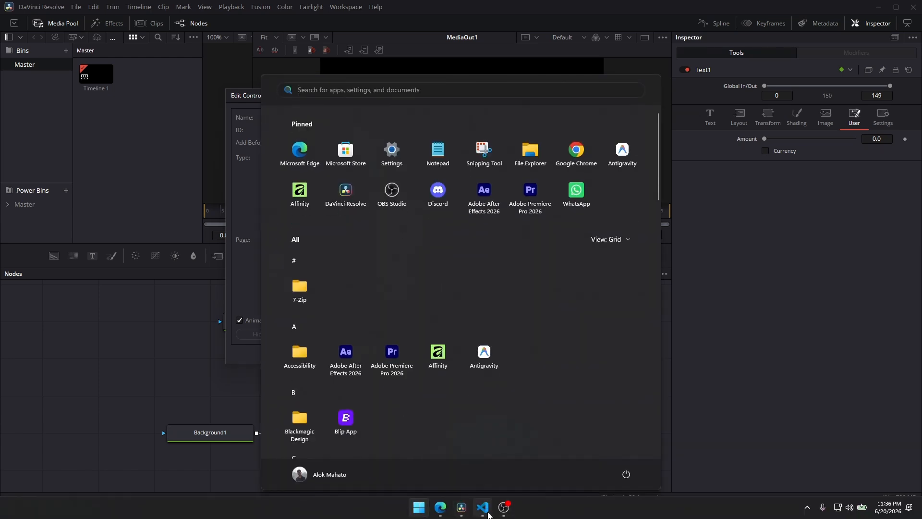
pyautogui.click(482, 507)
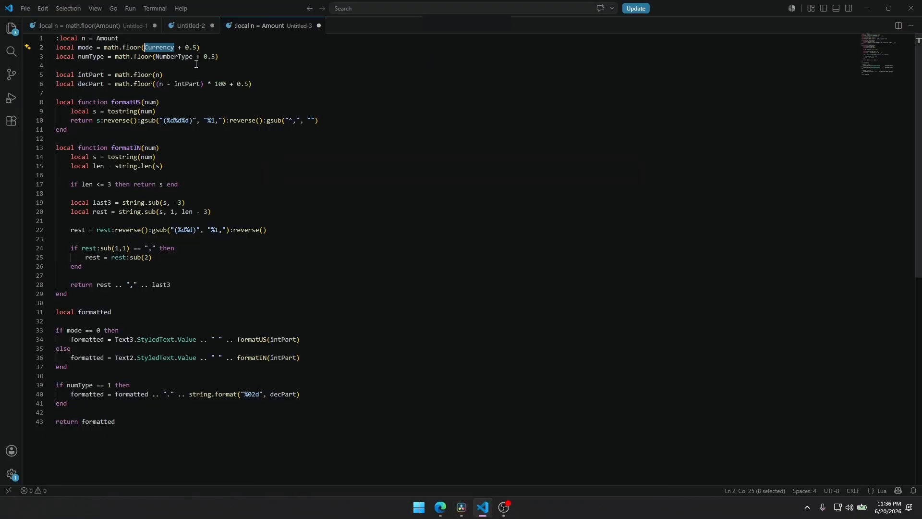
pyautogui.moveTo(193, 56); pyautogui.dragTo(181, 57)
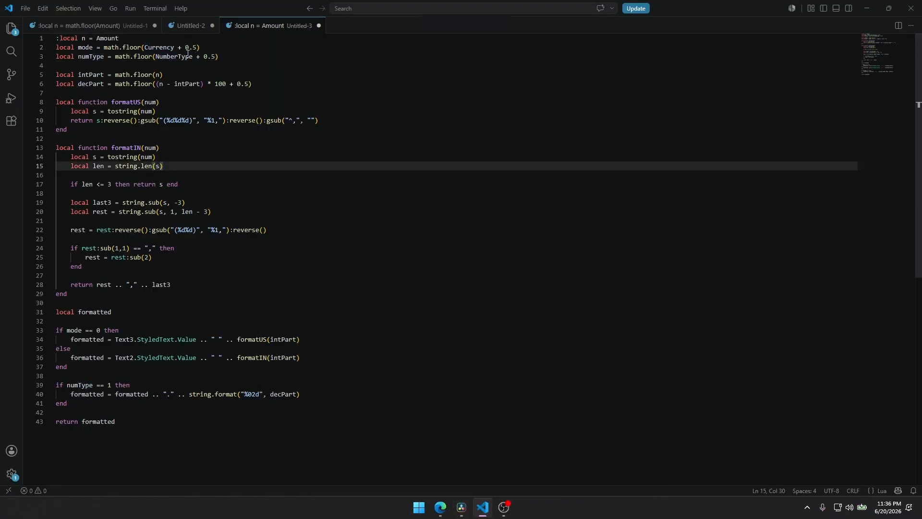
pyautogui.moveTo(193, 56); pyautogui.dragTo(156, 57)
pyautogui.hotkey('ctrl', 'c')
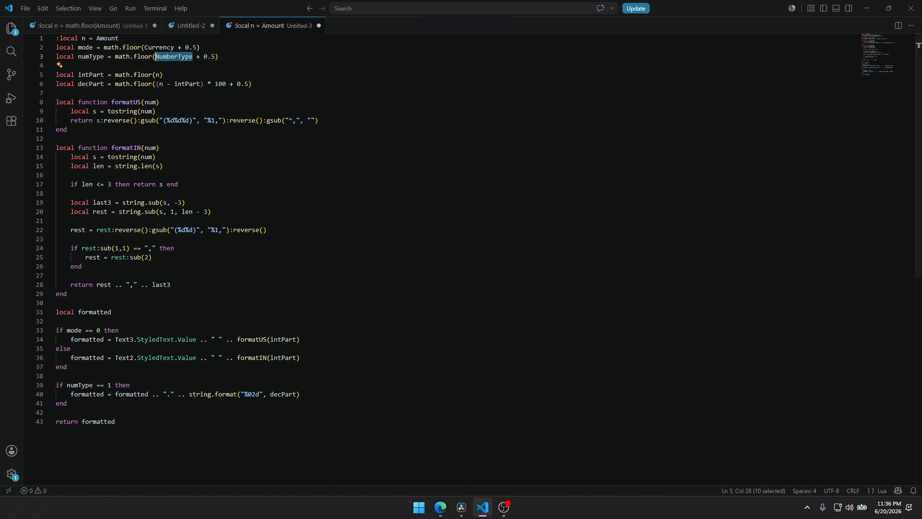
pyautogui.click(461, 507)
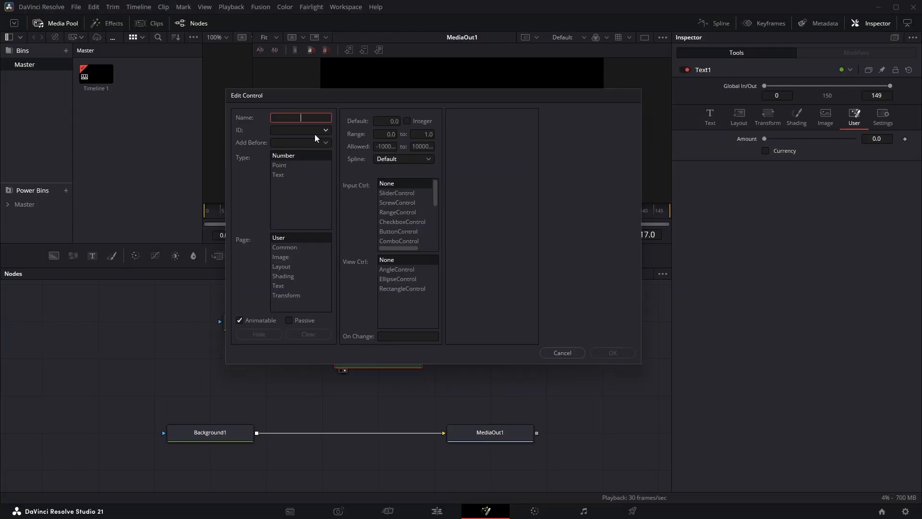
# Name the new control NumberType, make it a CheckboxControl, and create it on the User page
pyautogui.hotkey('ctrl', 'v')
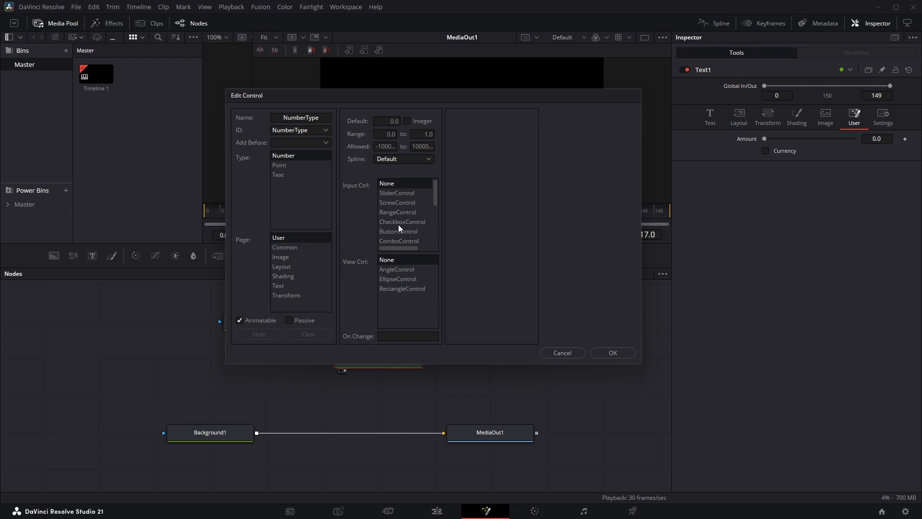
pyautogui.click(399, 224)
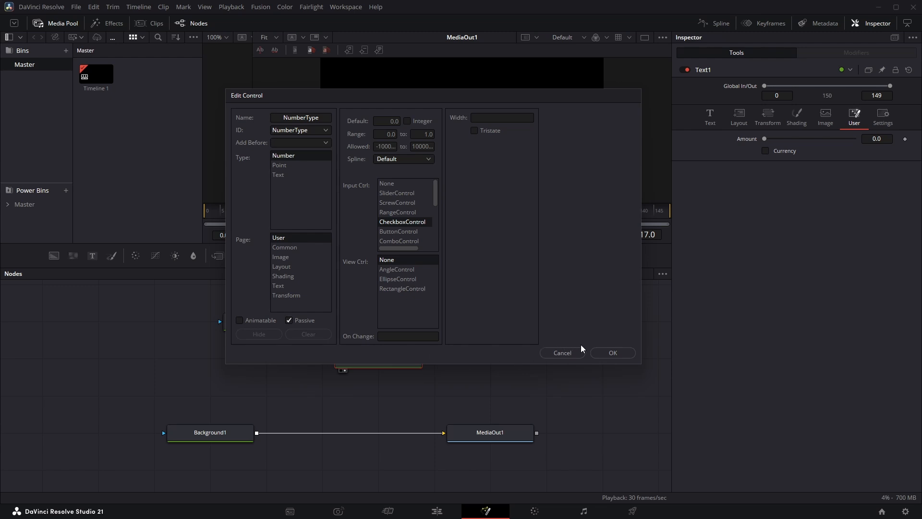
pyautogui.click(602, 353)
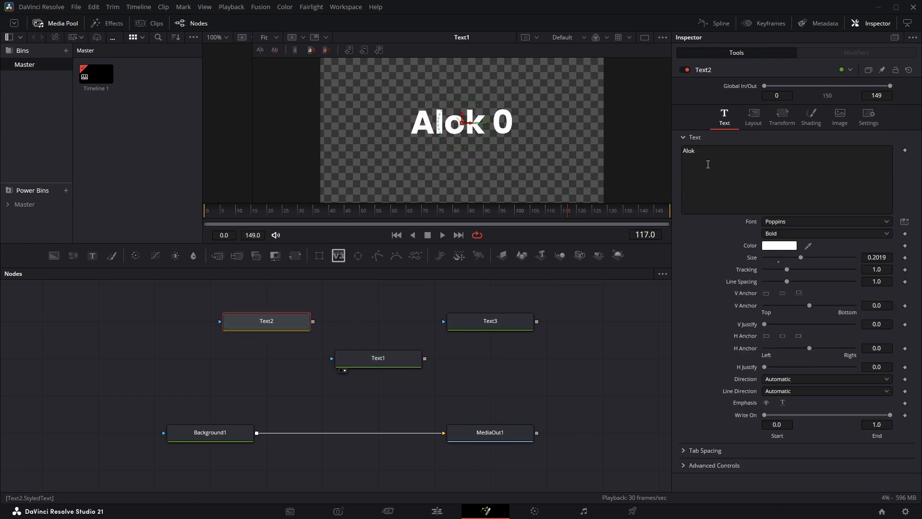
# Replace Text2's text with INR
pyautogui.click(708, 165)
pyautogui.hotkey('ctrl', 'a')
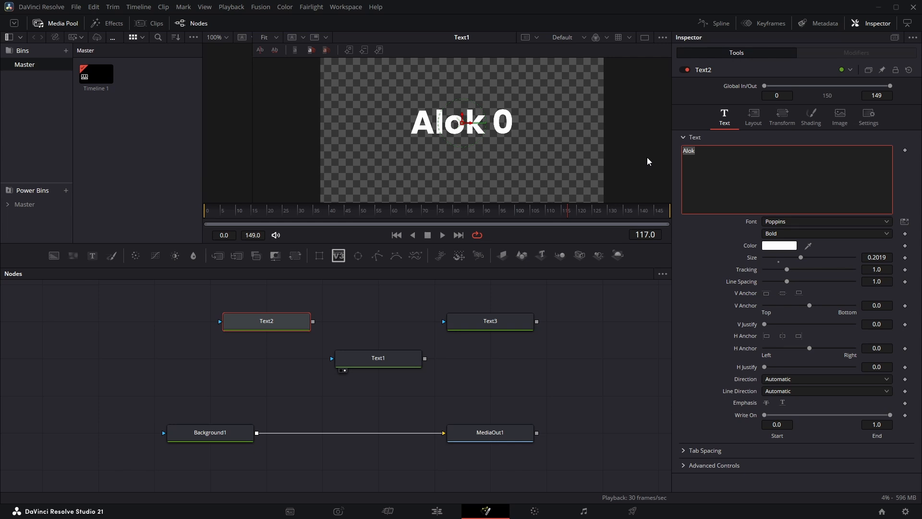
pyautogui.write('INR')
pyautogui.click(488, 380)
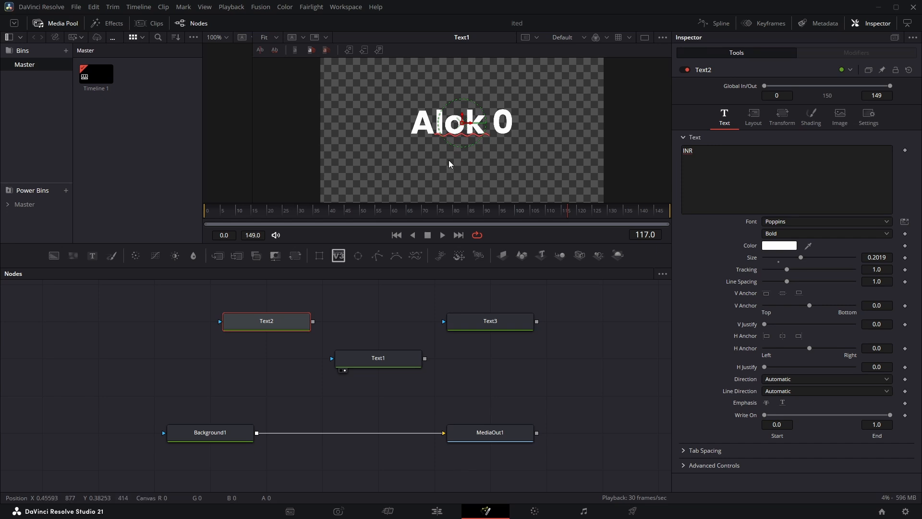
# Toggle Text1's Currency checkbox on and off several times to compare the two prefixes, leaving it off
pyautogui.click(401, 359)
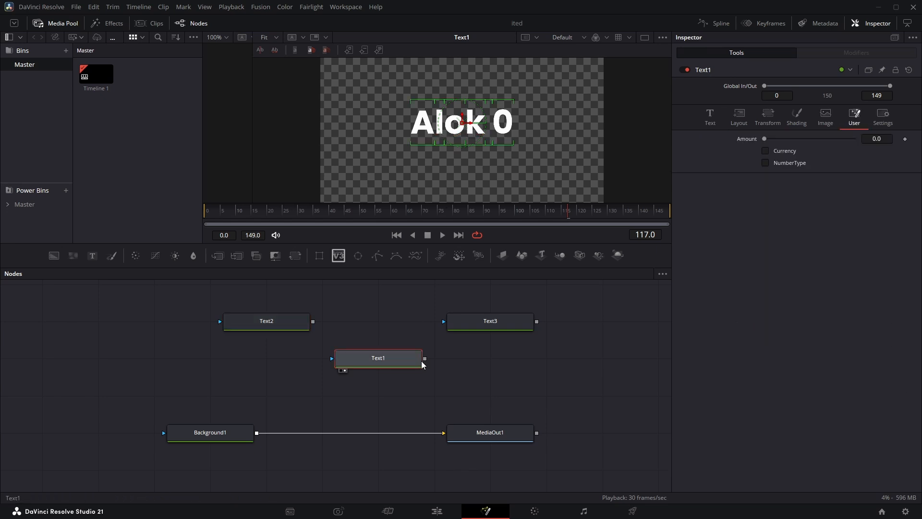
pyautogui.click(766, 151)
pyautogui.click(765, 151)
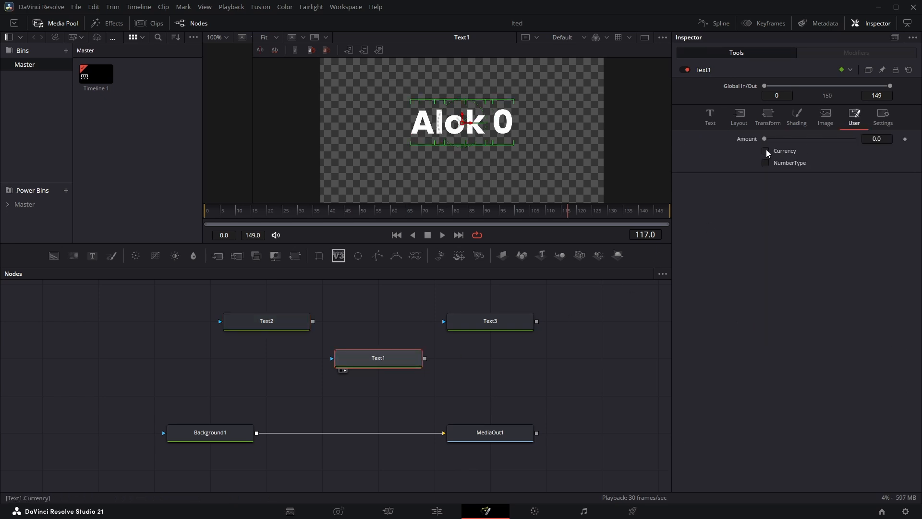
pyautogui.click(766, 150)
pyautogui.click(765, 150)
pyautogui.click(765, 150)
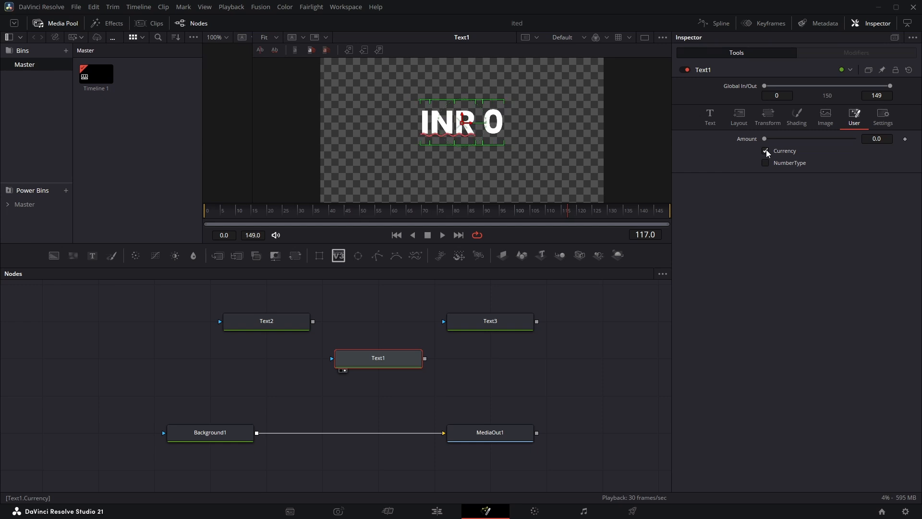
pyautogui.click(766, 151)
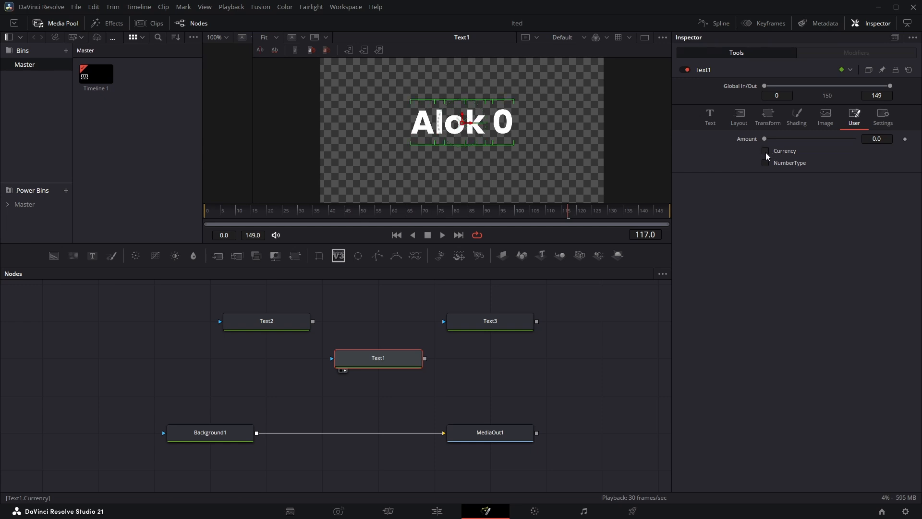
# Replace Text3's text with USD
pyautogui.click(484, 323)
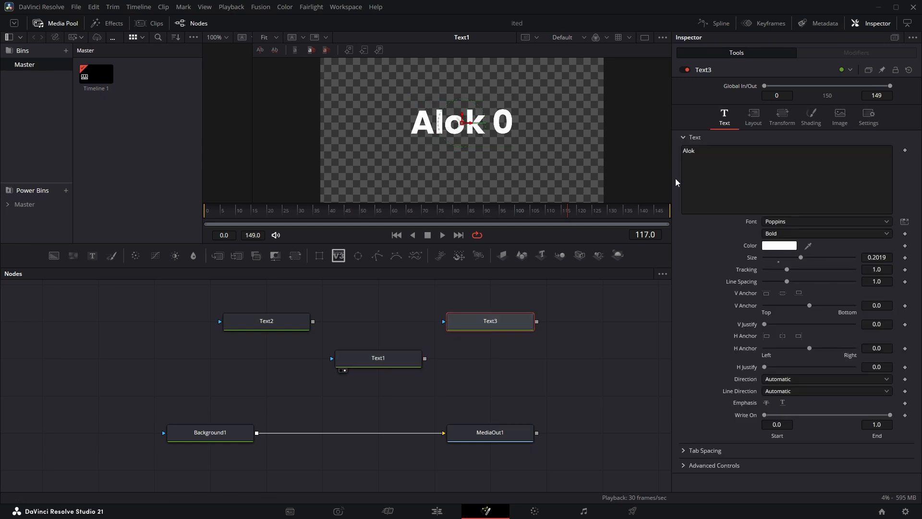
pyautogui.click(276, 323)
pyautogui.click(489, 326)
pyautogui.moveTo(703, 154); pyautogui.dragTo(670, 153)
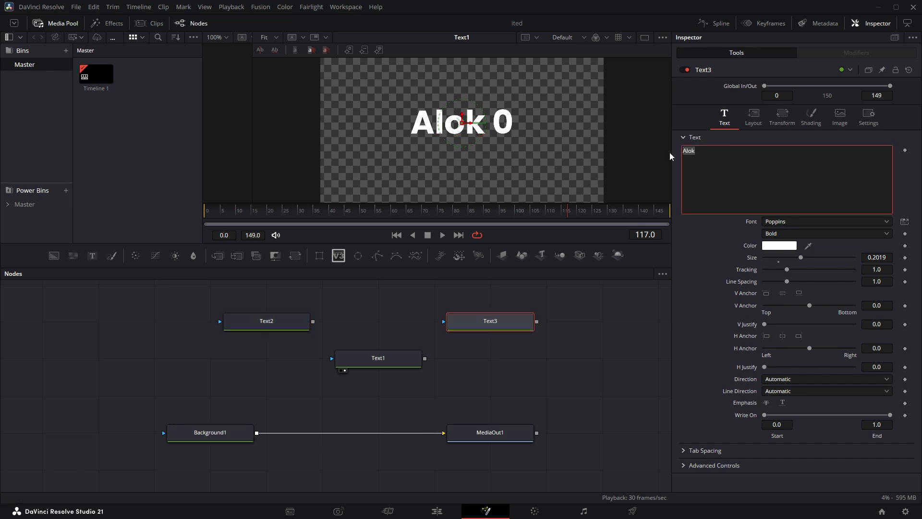
pyautogui.write('UR')
pyautogui.press('BackSpace')
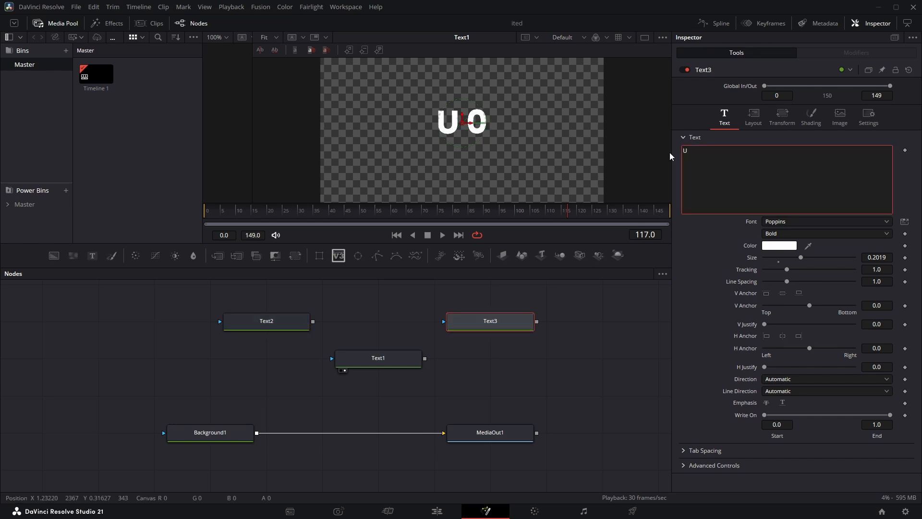
pyautogui.write('SD')
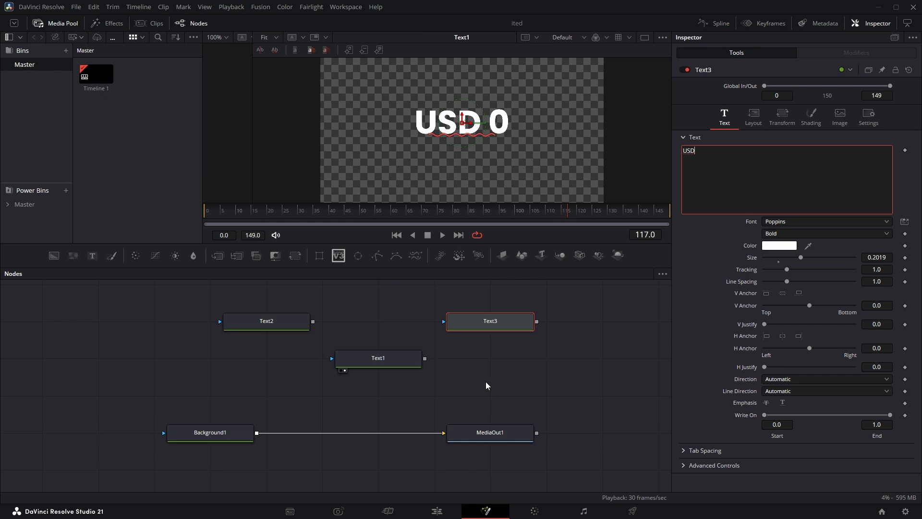
# On Text1, raise Amount to 380000 and turn on the Currency and NumberType checkboxes
pyautogui.click(378, 356)
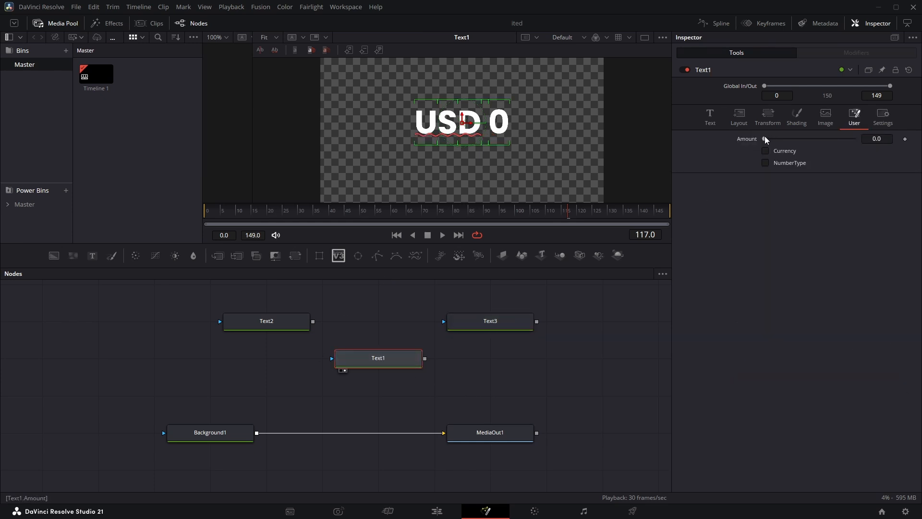
pyautogui.moveTo(764, 137); pyautogui.dragTo(798, 137)
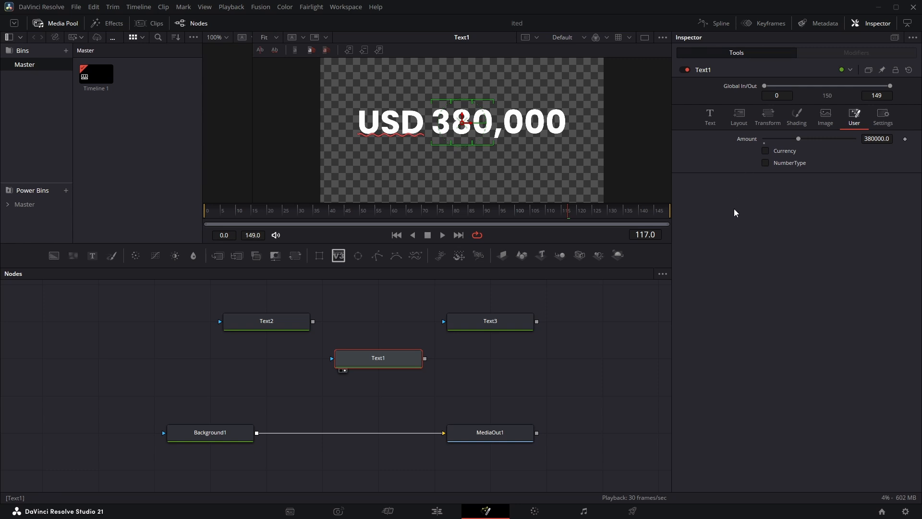
pyautogui.click(764, 151)
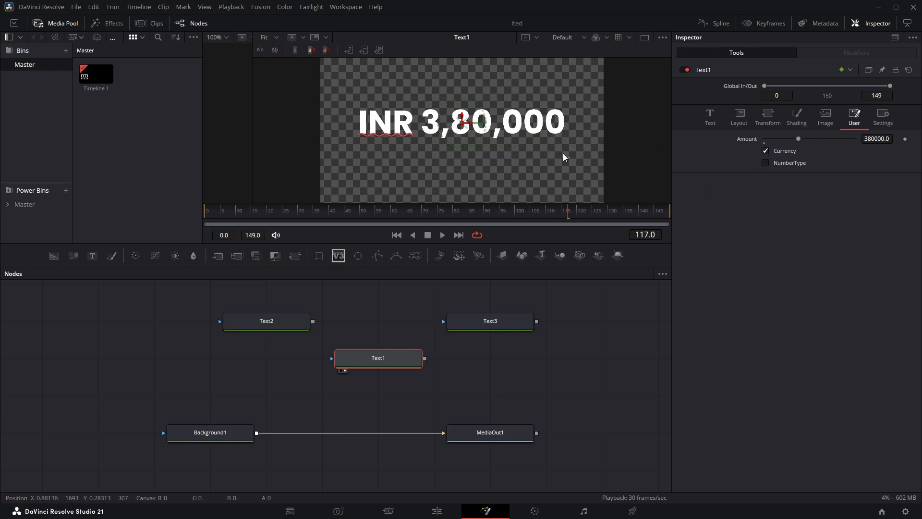
pyautogui.moveTo(570, 158); pyautogui.dragTo(441, 142)
pyautogui.click(766, 163)
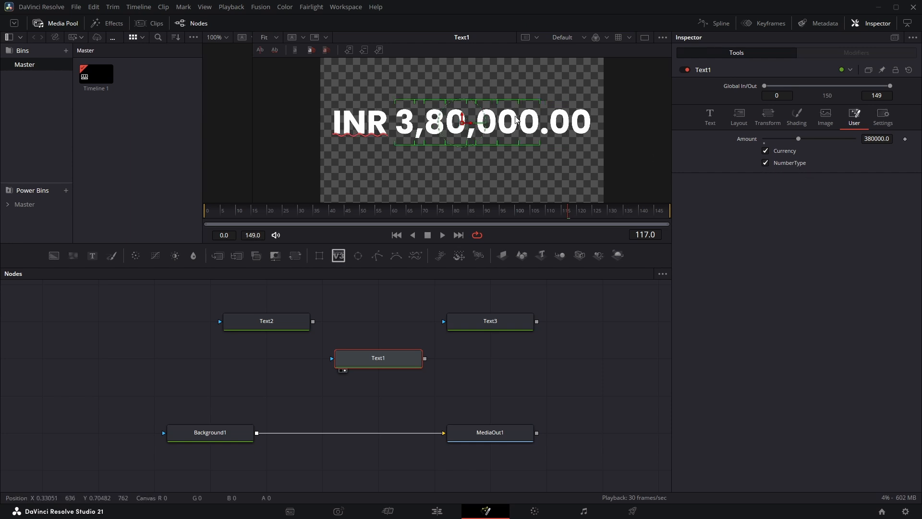
# Bring Text1's Amount back to 0 and move the playhead to frame 0
pyautogui.moveTo(797, 139); pyautogui.dragTo(761, 145)
pyautogui.moveTo(229, 211); pyautogui.dragTo(206, 211)
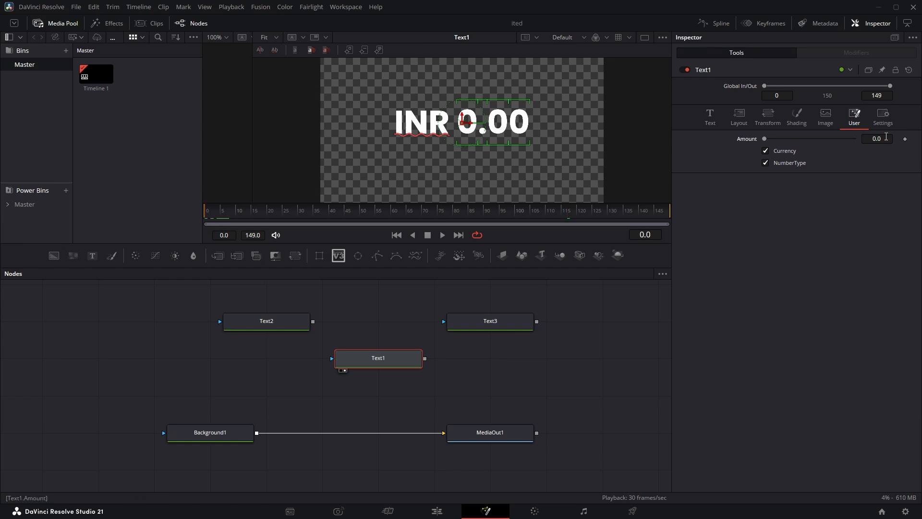
# Try animating Text1's Amount with keyframes starting at frame 0, play the count, and undo the animation
pyautogui.click(904, 139)
pyautogui.press('space')
pyautogui.hotkey('ctrl', 'z')
# Apply the Shake modifier to Text1's Amount control
pyautogui.rightClick(739, 140)
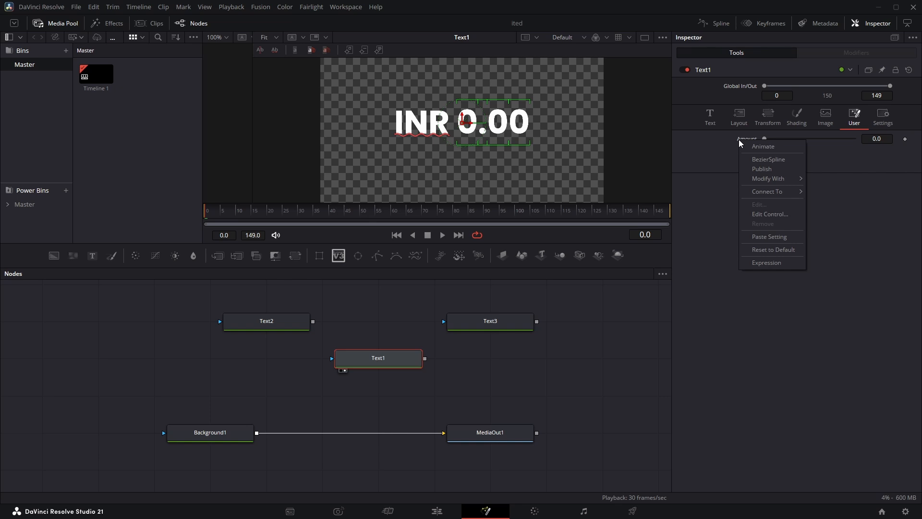
pyautogui.moveTo(768, 178)
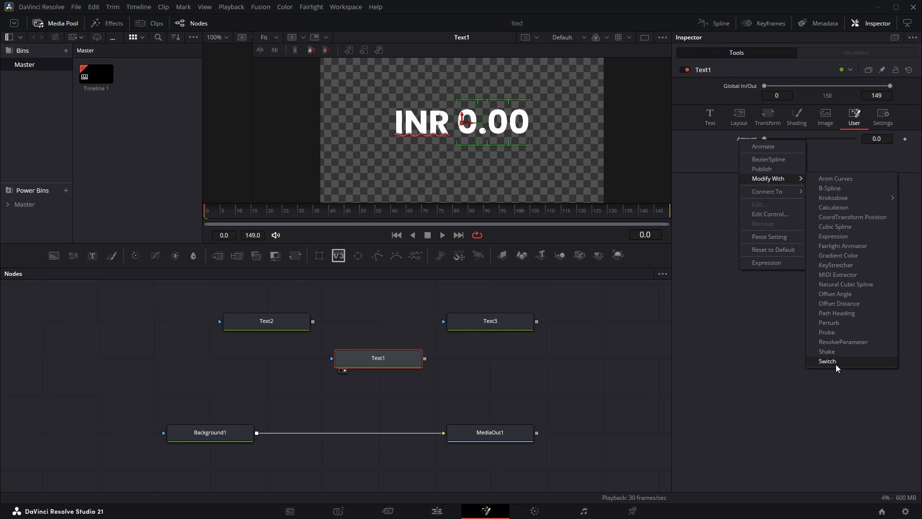
pyautogui.click(830, 352)
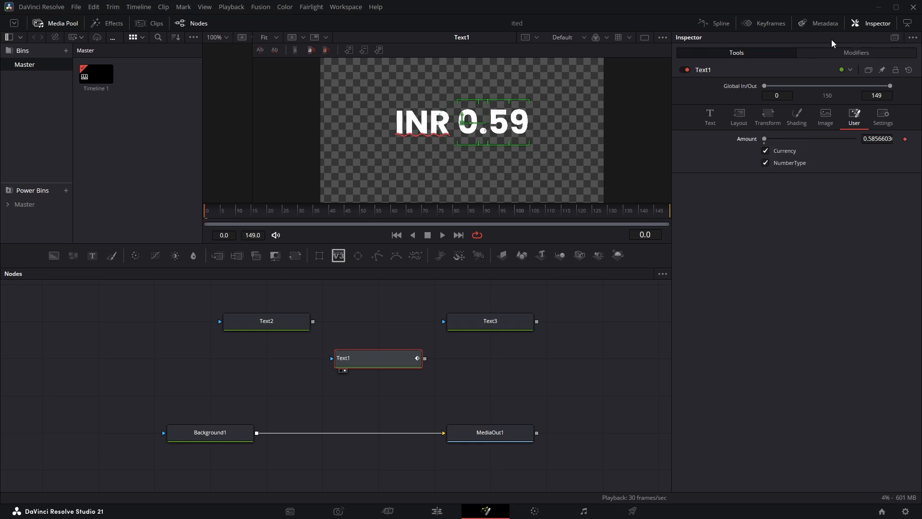
# Set the Shake modifier on Text1's Amount to a minimum of 5000 and a maximum of 10000, and play the result
pyautogui.click(836, 53)
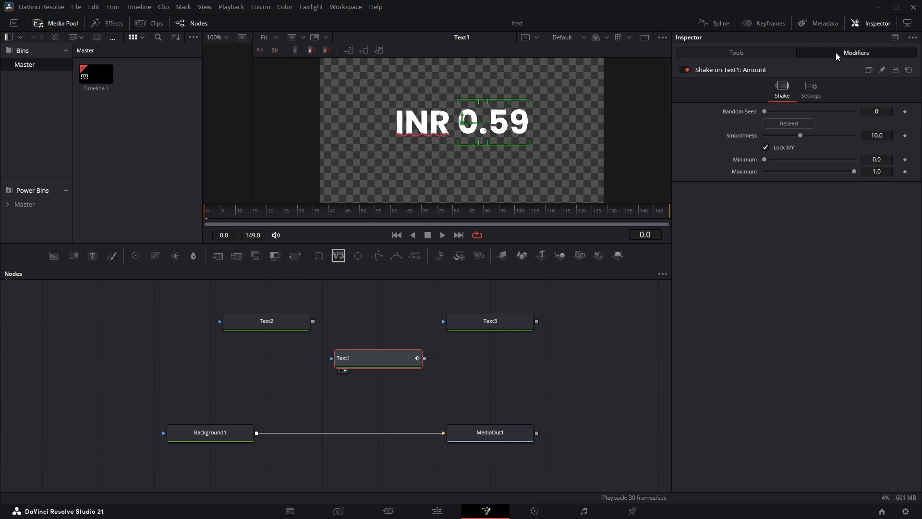
pyautogui.click(884, 173)
pyautogui.write('10000')
pyautogui.press('Tab')
pyautogui.moveTo(767, 159); pyautogui.dragTo(807, 167)
pyautogui.click(884, 160)
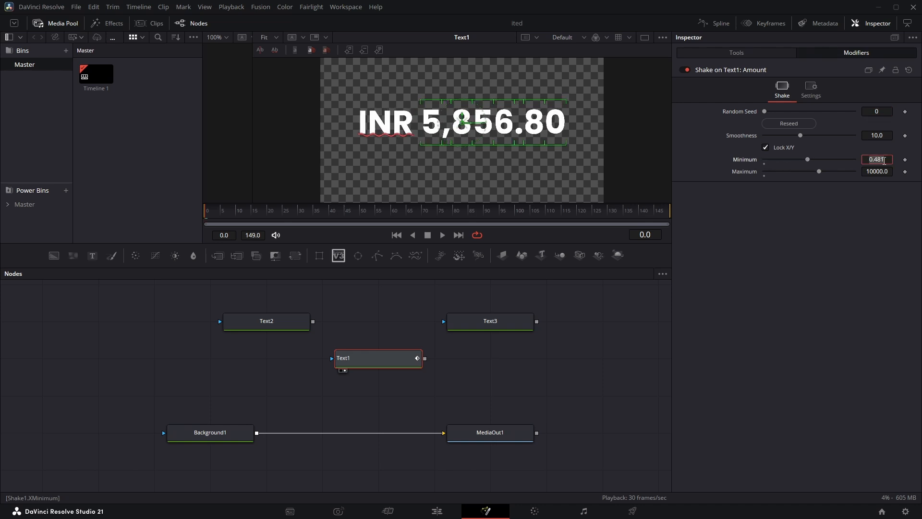
pyautogui.write('5000')
pyautogui.press('Return')
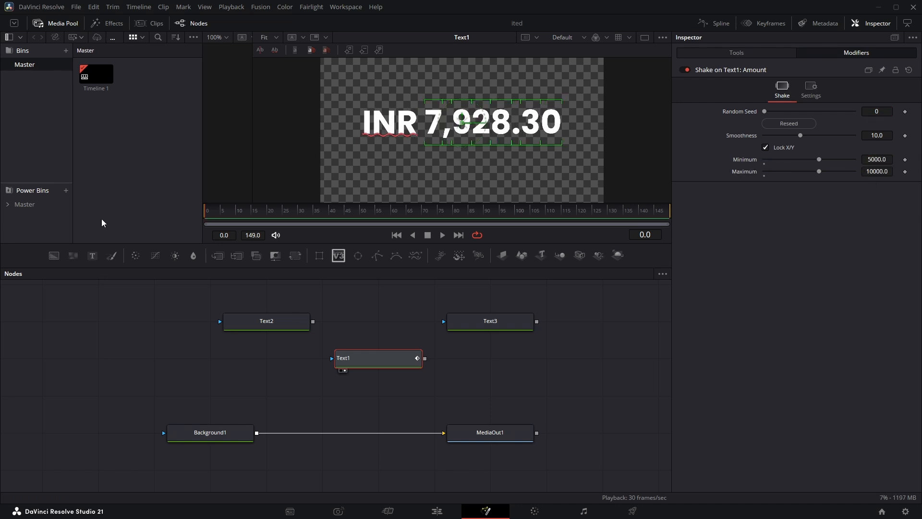
pyautogui.press('space')
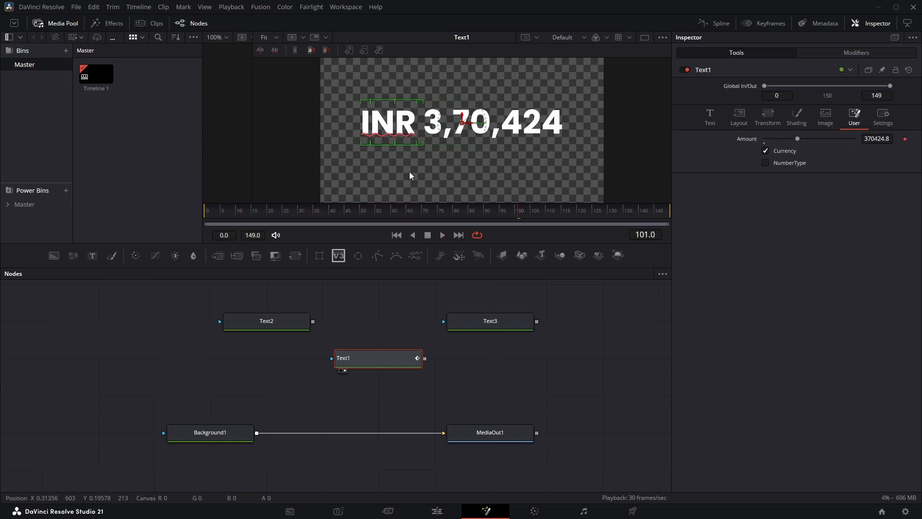
# Turn off Text1's Currency checkbox and replace Text3's text with gfgfgg
pyautogui.click(765, 150)
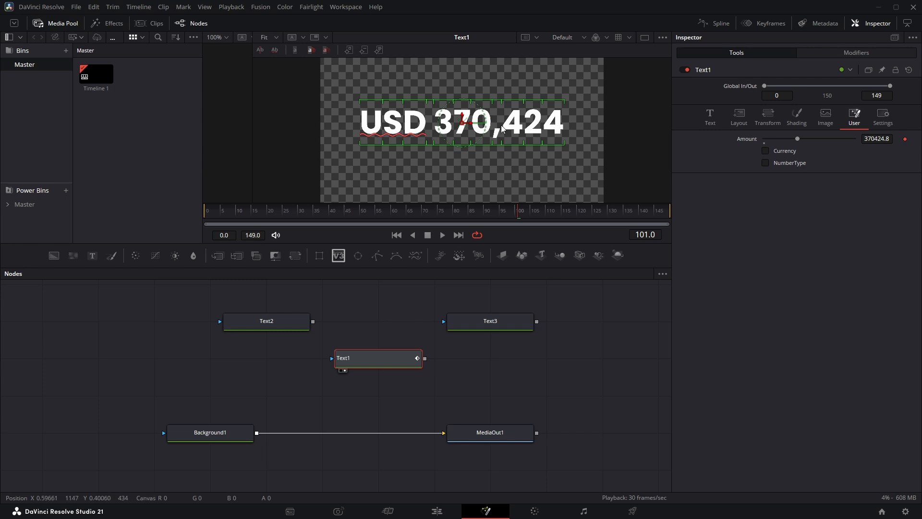
pyautogui.click(501, 327)
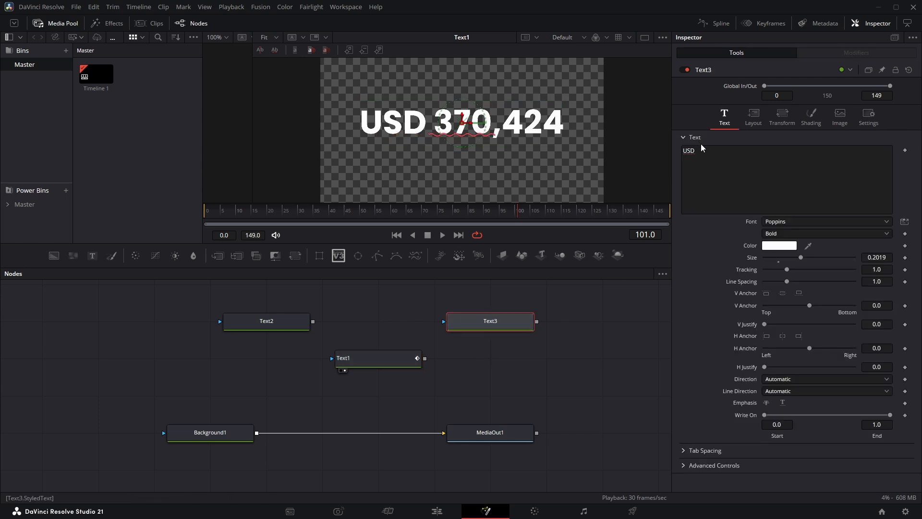
pyautogui.moveTo(700, 151); pyautogui.dragTo(671, 151)
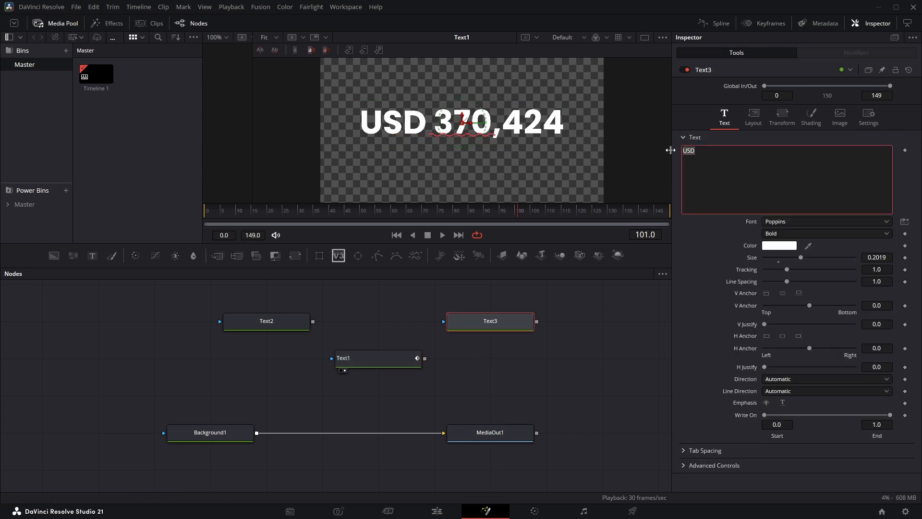
pyautogui.write('gfgfgg')
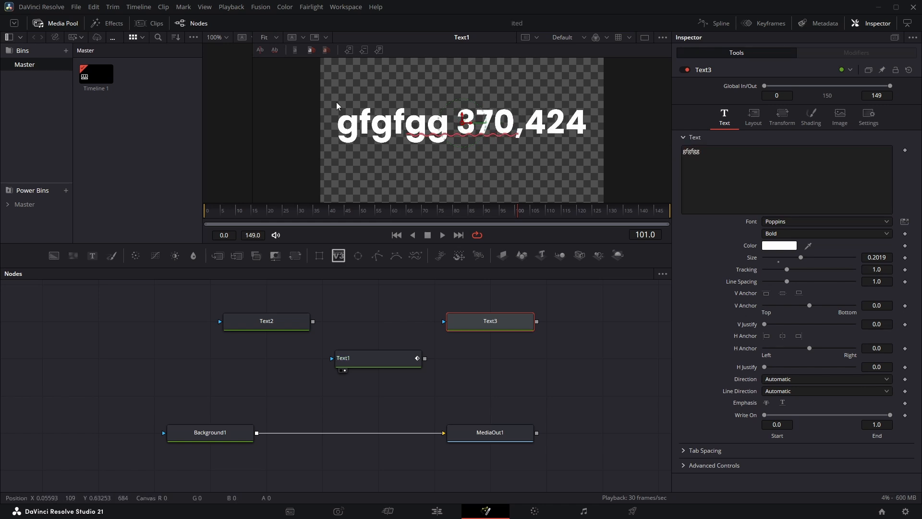
pyautogui.moveTo(702, 156); pyautogui.dragTo(671, 153)
# Preview other fonts for Text1 and Text3 without applying any of them
pyautogui.click(389, 358)
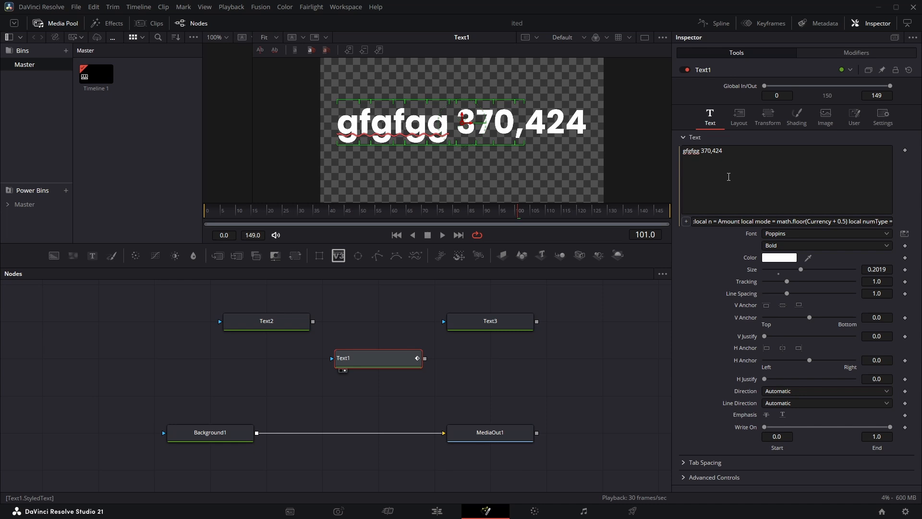
pyautogui.click(787, 234)
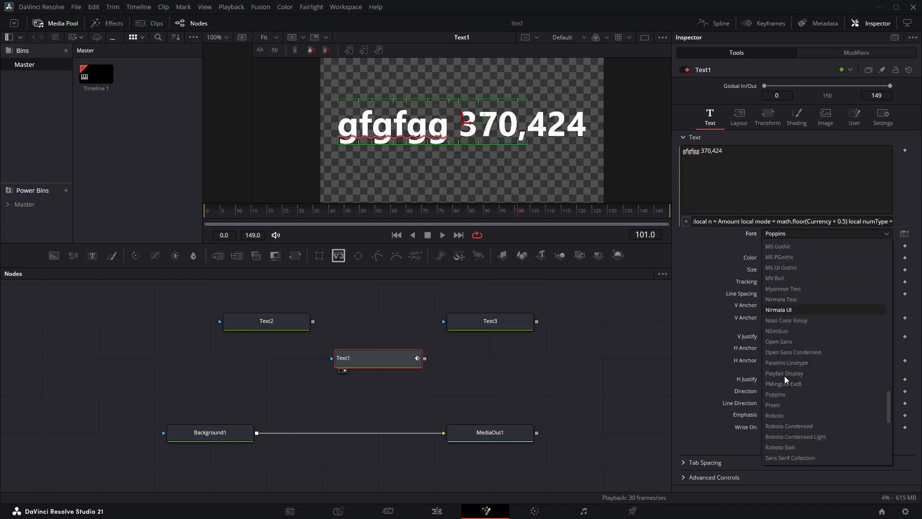
pyautogui.scroll(-3, 783, 384)
pyautogui.press('Escape')
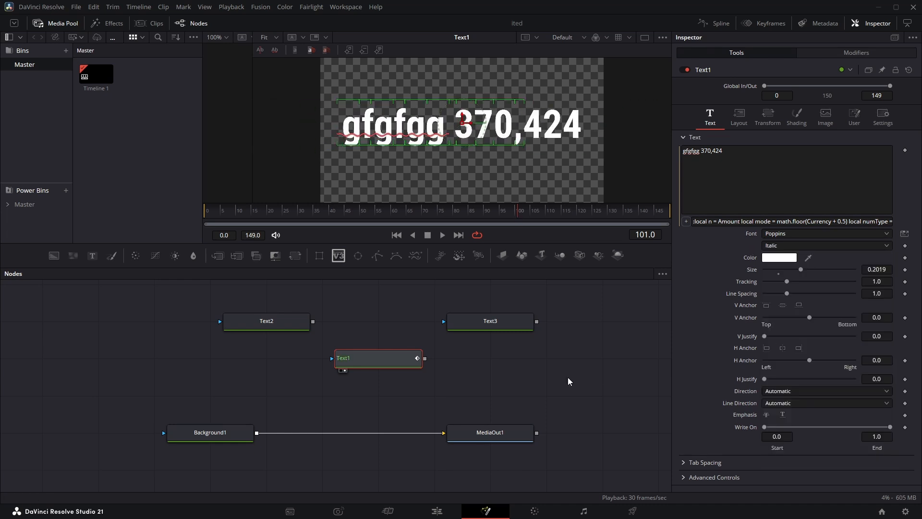
pyautogui.click(502, 320)
pyautogui.click(778, 221)
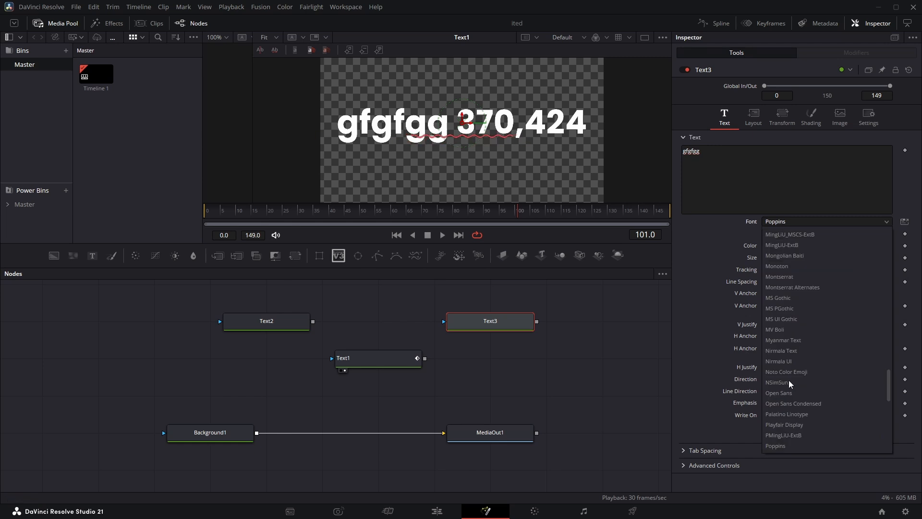
pyautogui.click(771, 382)
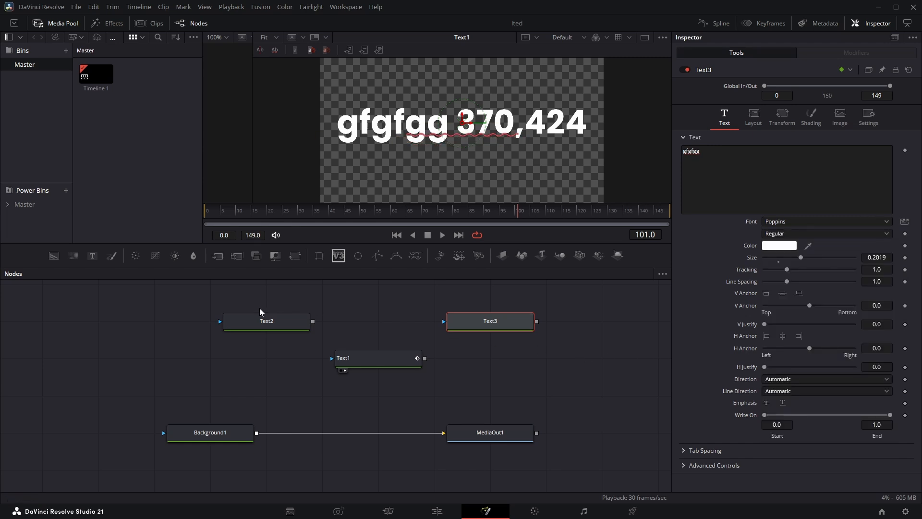
# Merge Text1 over Background1 into MediaOut1 and show MediaOut1 in the viewer
pyautogui.click(262, 320)
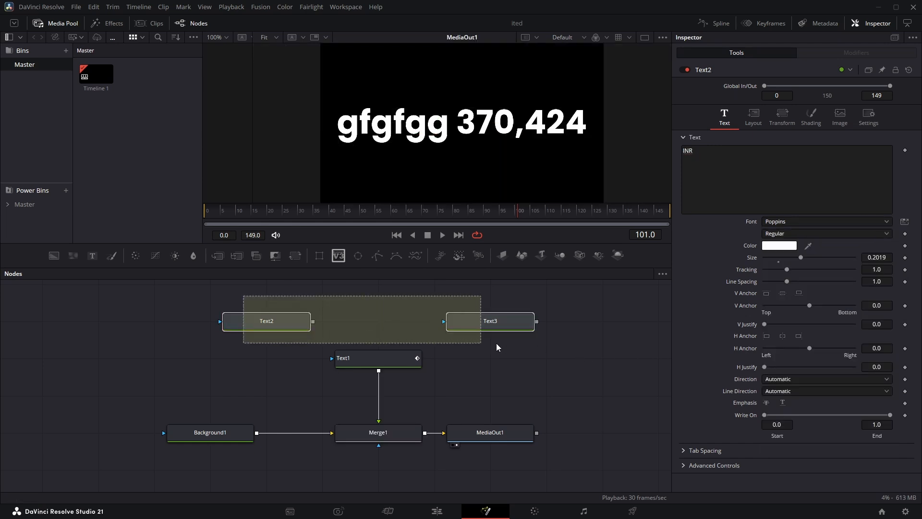
pyautogui.moveTo(499, 346); pyautogui.dragTo(508, 339)
pyautogui.moveTo(314, 347); pyautogui.dragTo(442, 381)
pyautogui.click(465, 357)
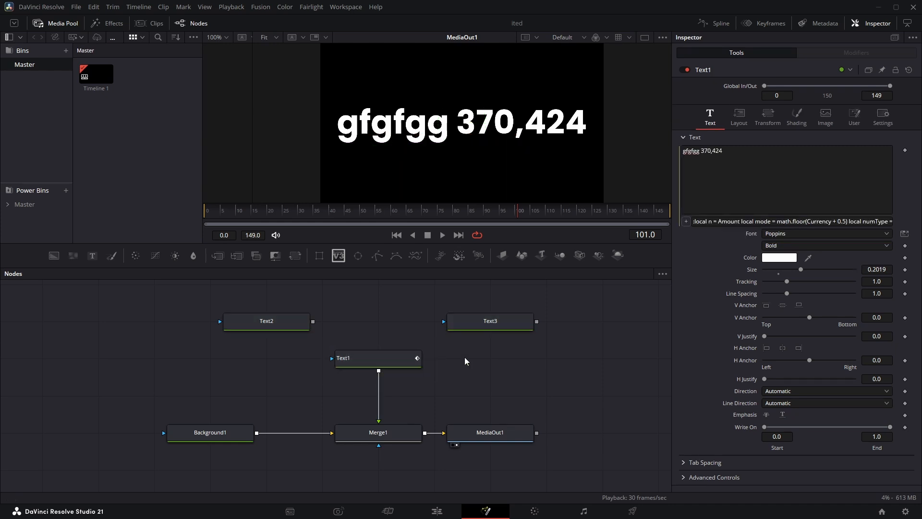
# Preview other fonts on the merged Text1, and change Text3's text to USD
pyautogui.click(372, 356)
pyautogui.click(797, 234)
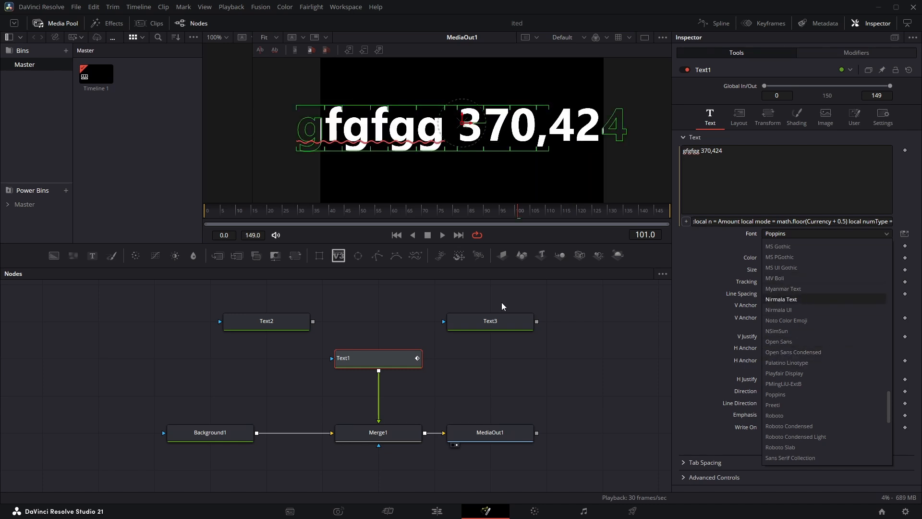
pyautogui.click(492, 321)
pyautogui.click(728, 159)
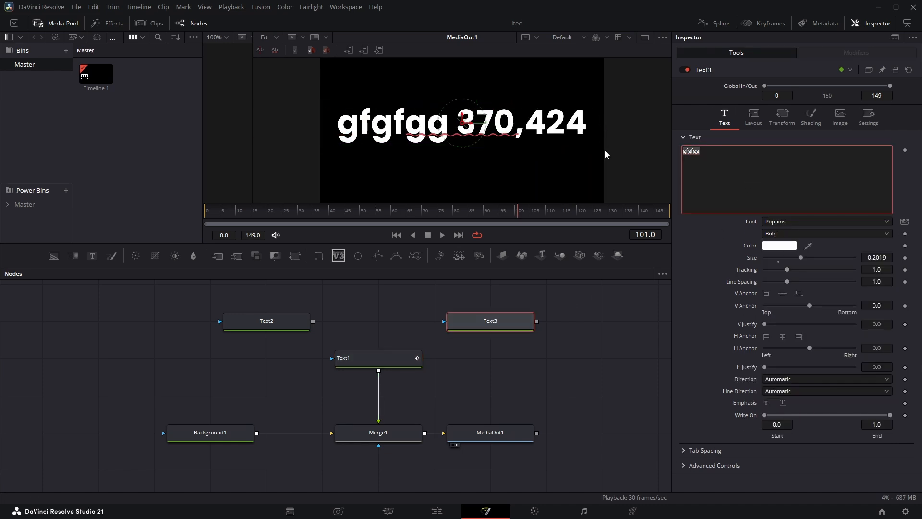
pyautogui.write('USD')
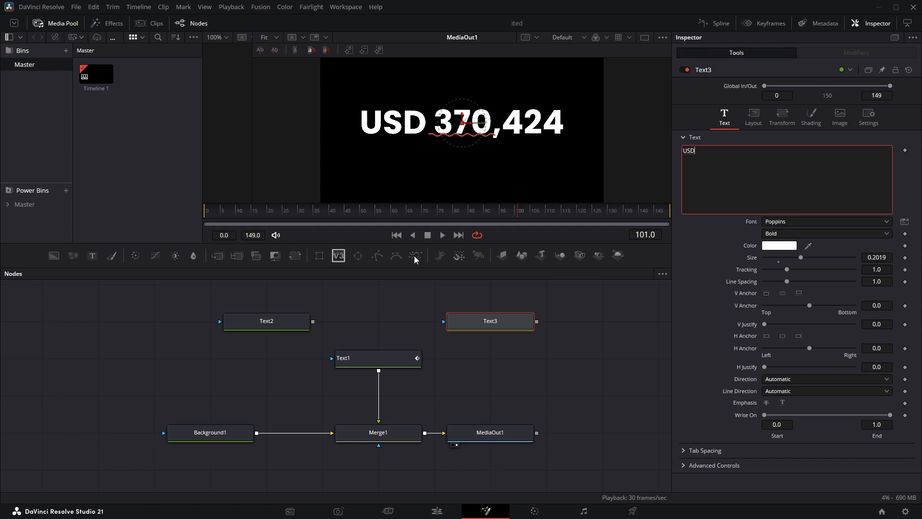
pyautogui.click(391, 360)
pyautogui.click(811, 234)
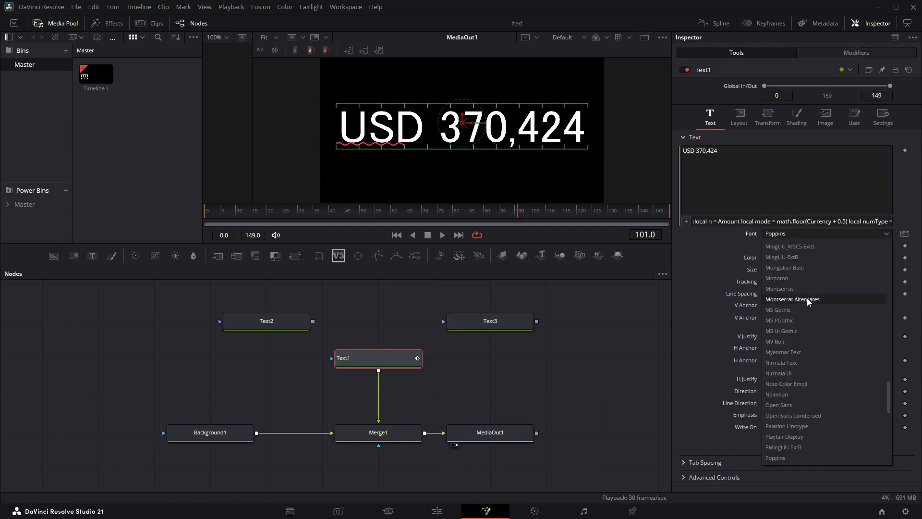
pyautogui.click(590, 363)
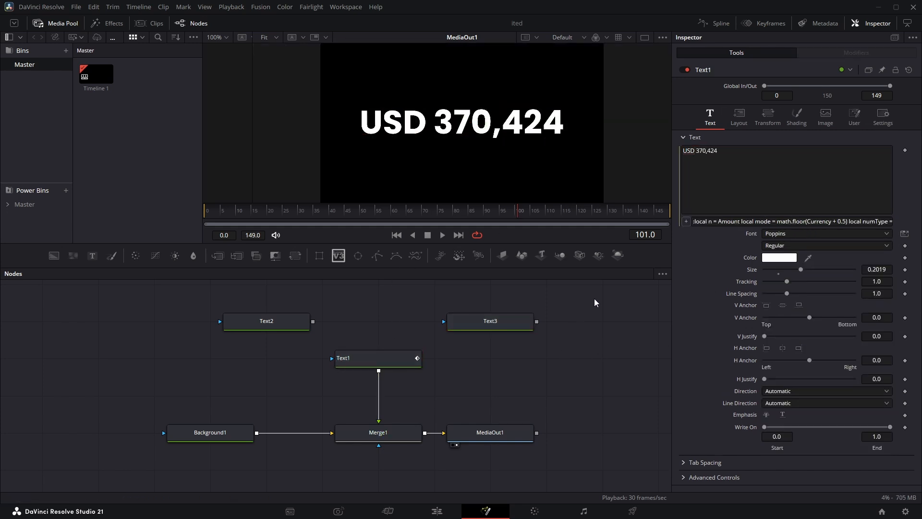
# Replace Text3's text with the $ symbol
pyautogui.click(486, 323)
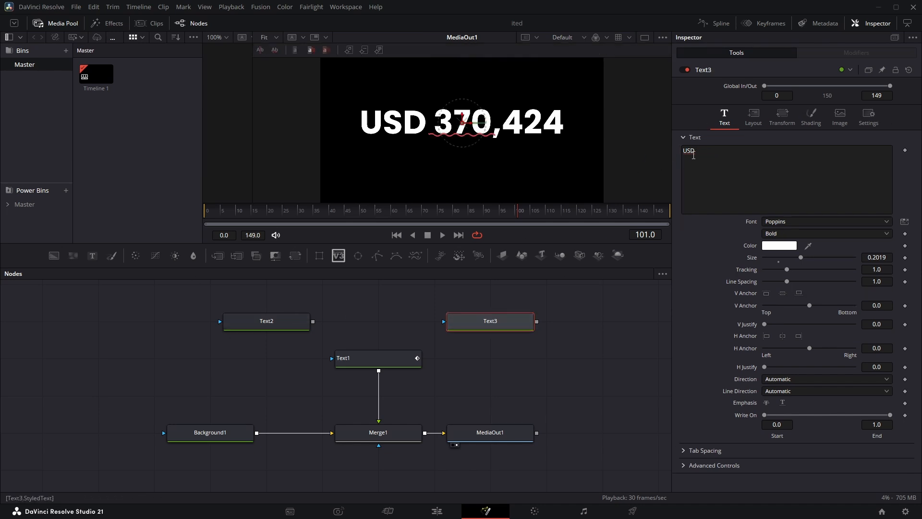
pyautogui.moveTo(697, 152); pyautogui.dragTo(664, 148)
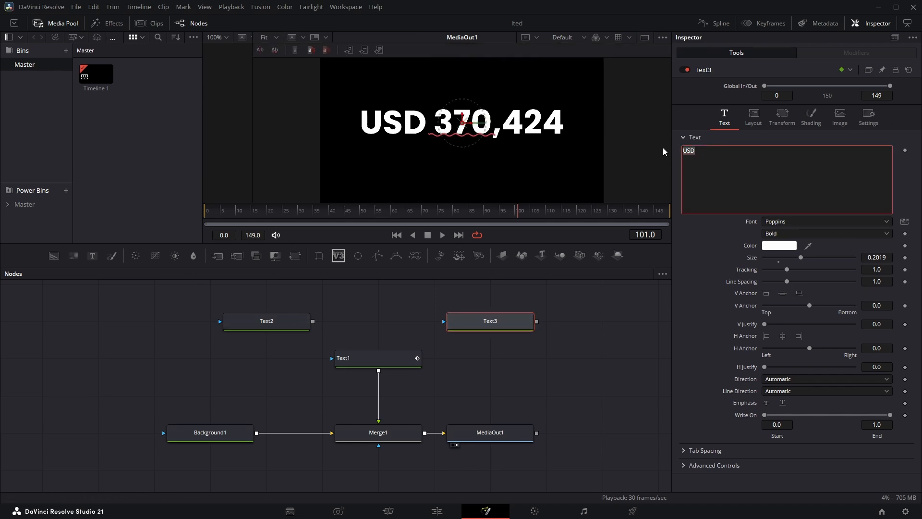
pyautogui.write('$')
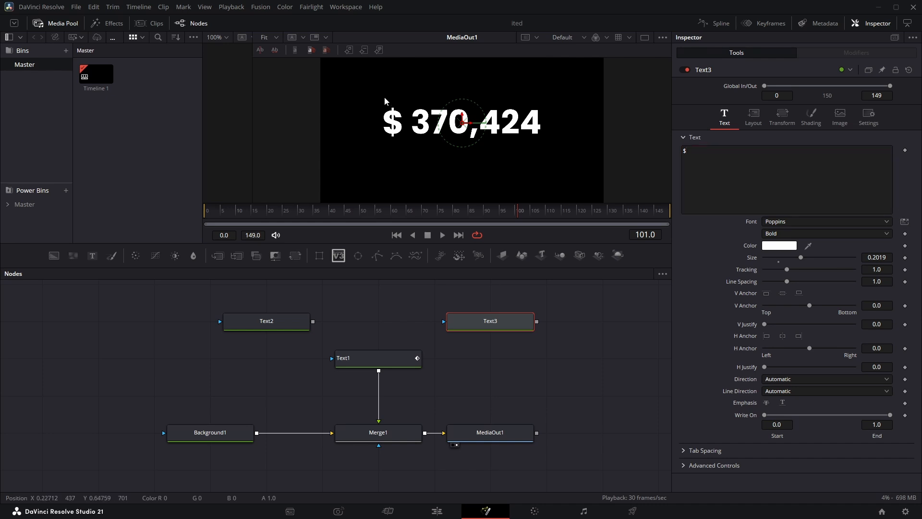
# Copy the Indian rupee sign ₹ from Wikipedia's Currency symbol page in Edge and paste it over Text2's text in DaVinci Resolve
pyautogui.click(271, 321)
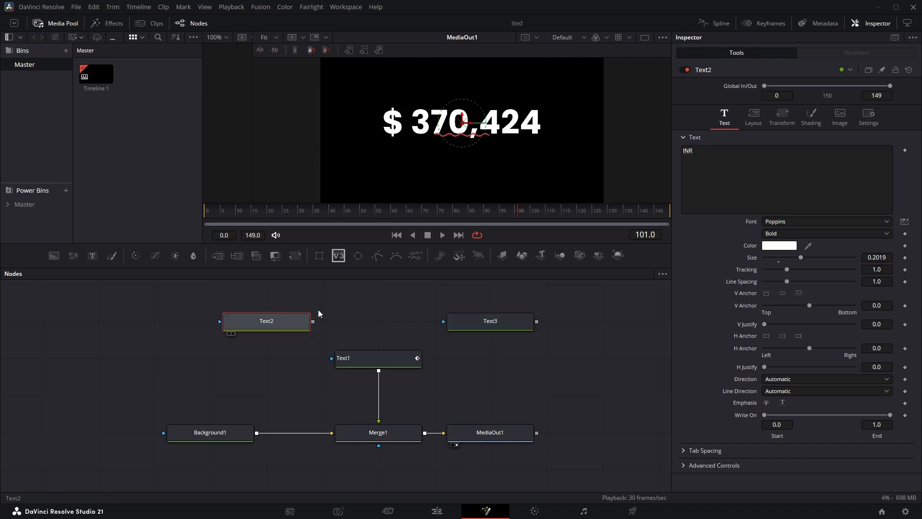
pyautogui.moveTo(696, 151); pyautogui.dragTo(670, 158)
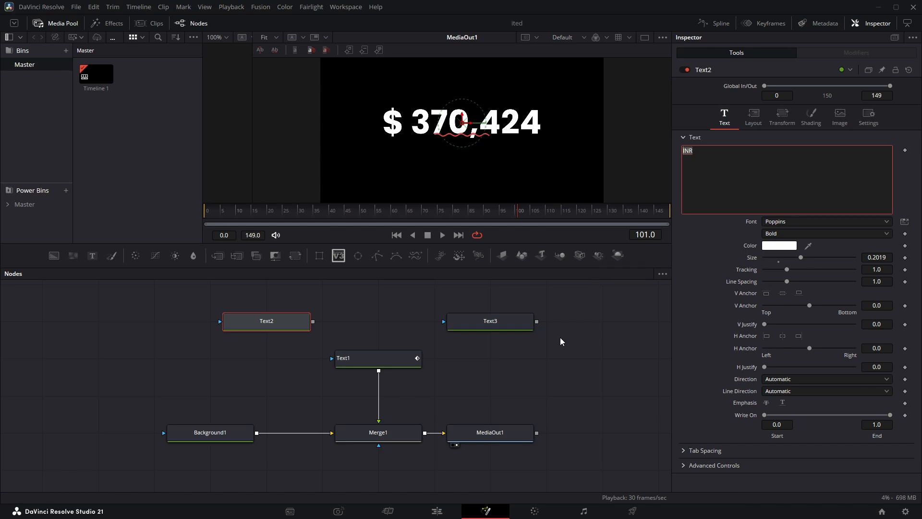
pyautogui.press('super')
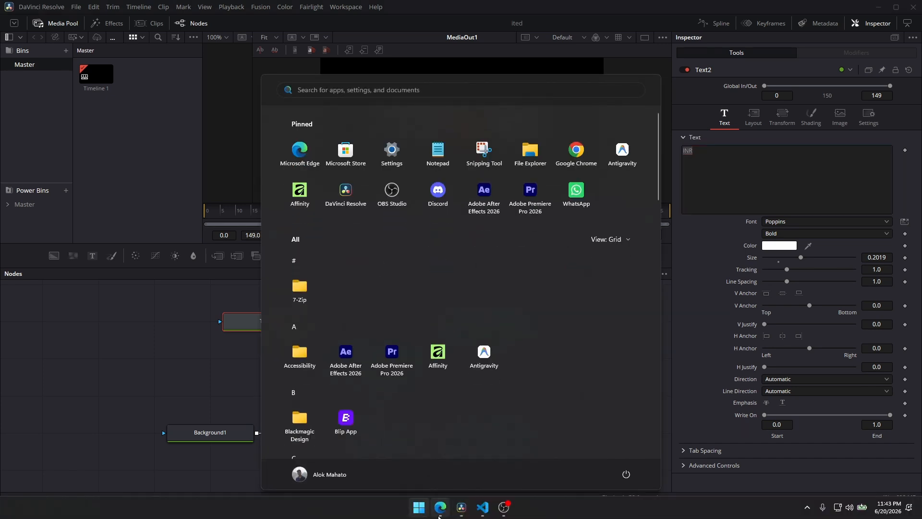
pyautogui.click(440, 507)
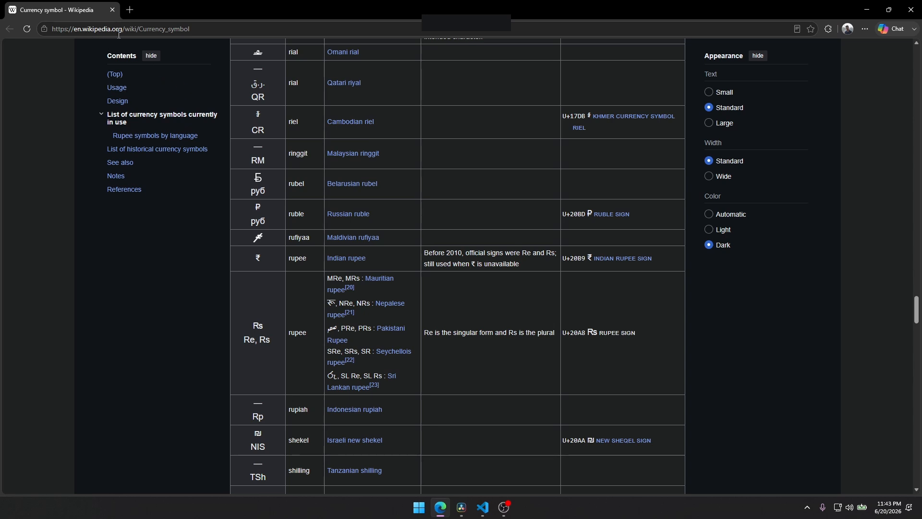
pyautogui.scroll(5, 336, 293)
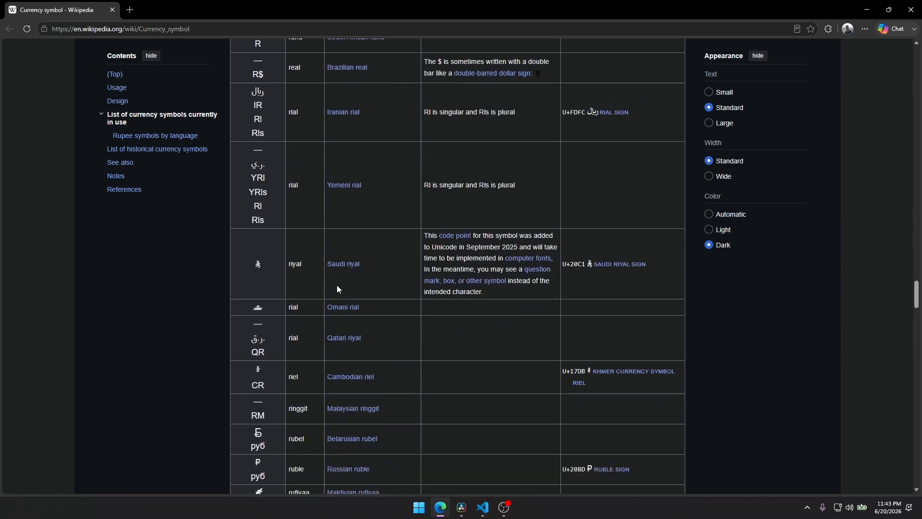
pyautogui.scroll(-6, 337, 289)
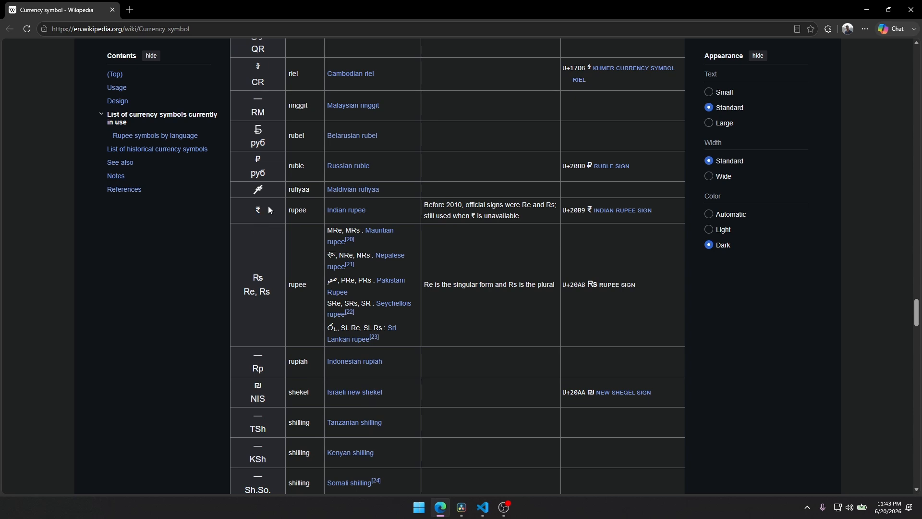
pyautogui.doubleClick(258, 210)
pyautogui.hotkey('ctrl', 'c')
pyautogui.click(868, 6)
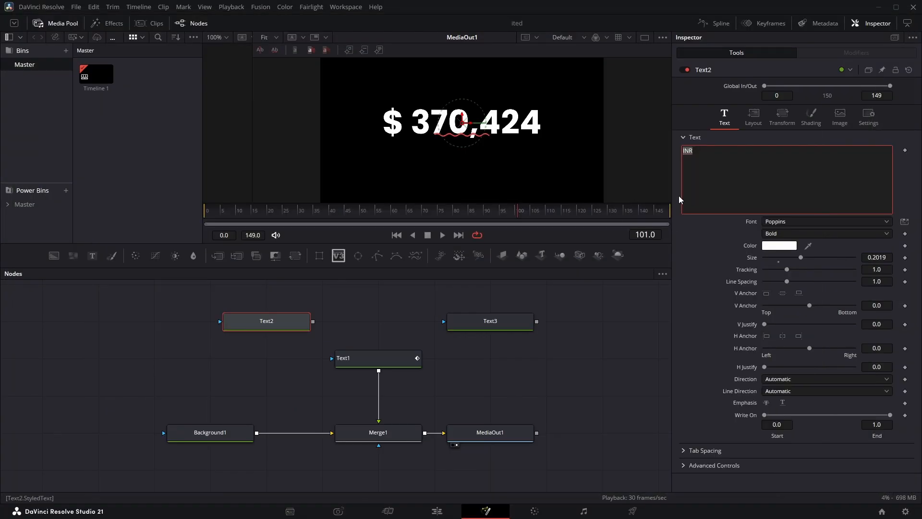
pyautogui.hotkey('ctrl', 'v')
# Turn on the Currency checkbox among Text1's custom controls
pyautogui.click(361, 361)
pyautogui.click(841, 120)
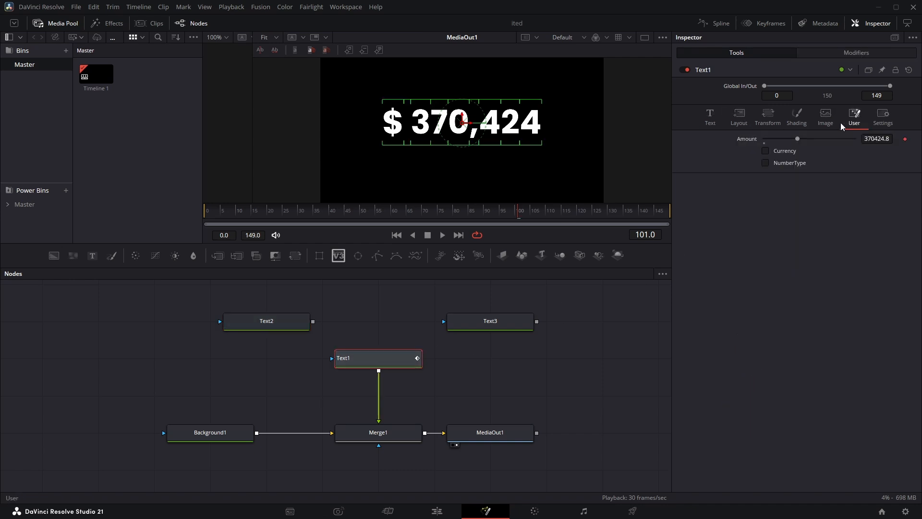
pyautogui.click(765, 151)
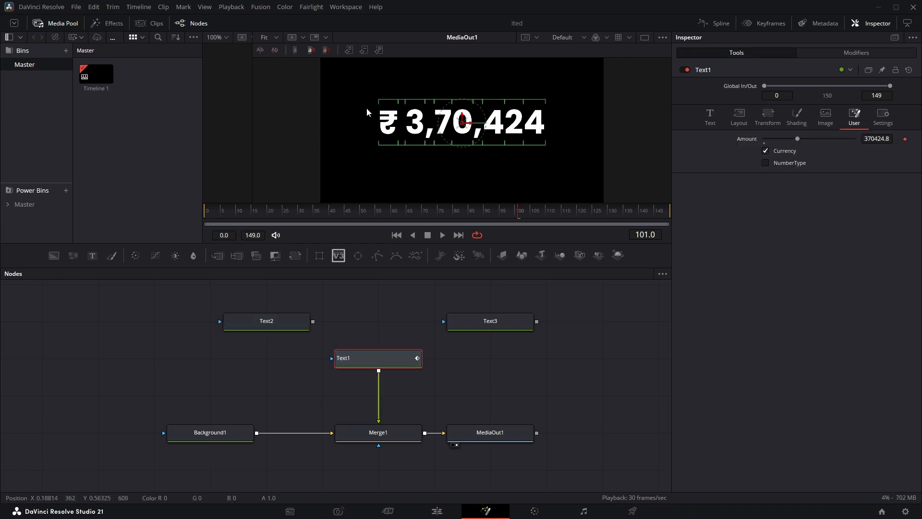
# Copy the Nepalese rupee symbol रू from the Wikipedia page in Edge and paste it as Text2's text in DaVinci Resolve
pyautogui.press('super')
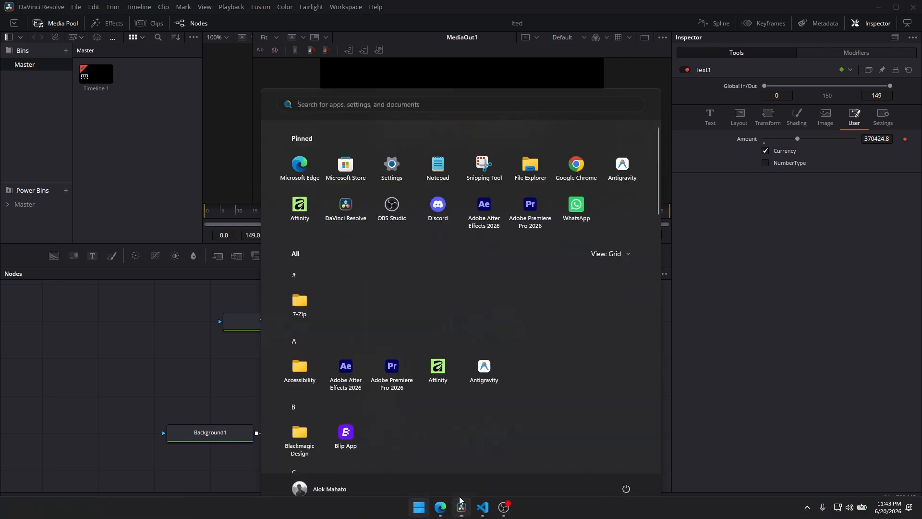
pyautogui.click(440, 509)
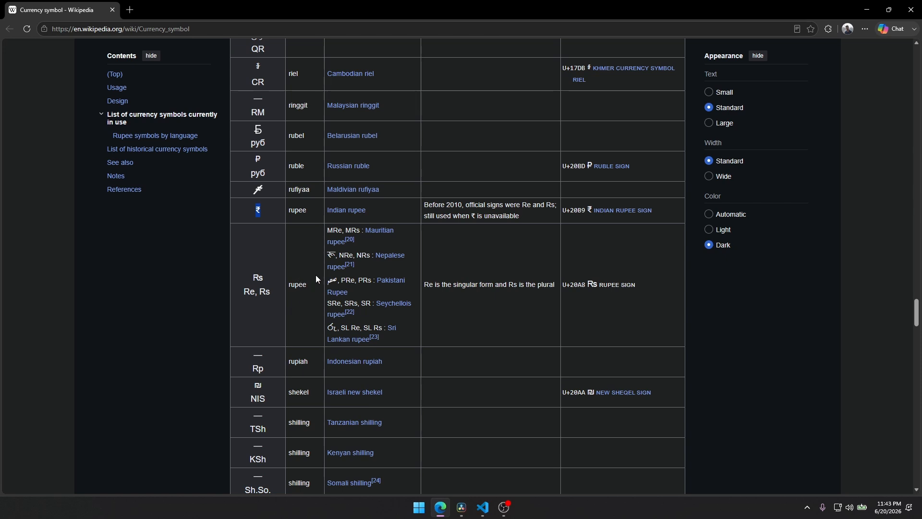
pyautogui.doubleClick(331, 254)
pyautogui.hotkey('ctrl', 'c')
pyautogui.click(462, 507)
pyautogui.hotkey('ctrl', 'v')
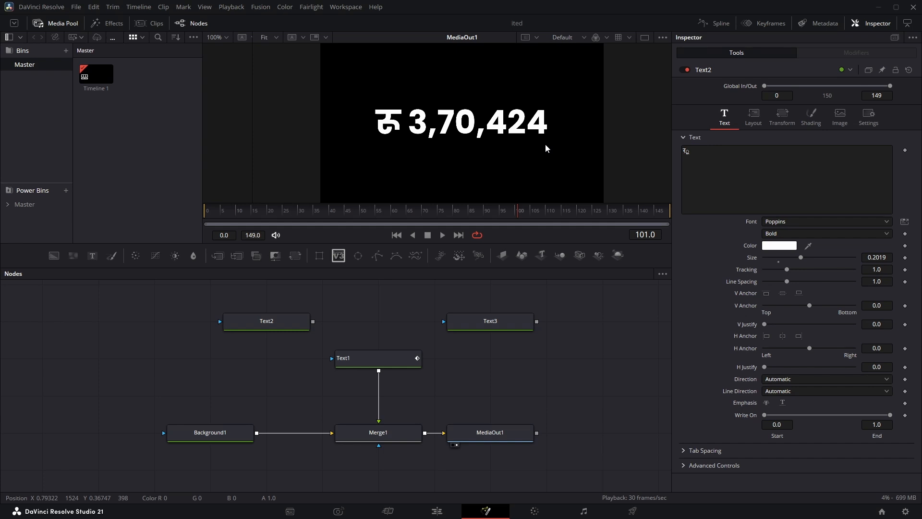